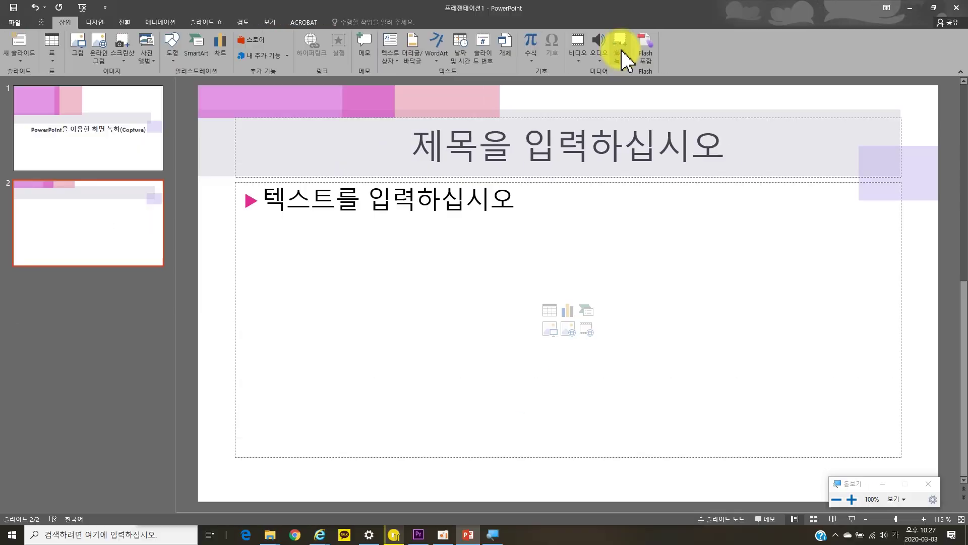
- Look through all available commands in the ribbon customization settings for the screen recording command, and close the settings without changes
right_click(735, 50)
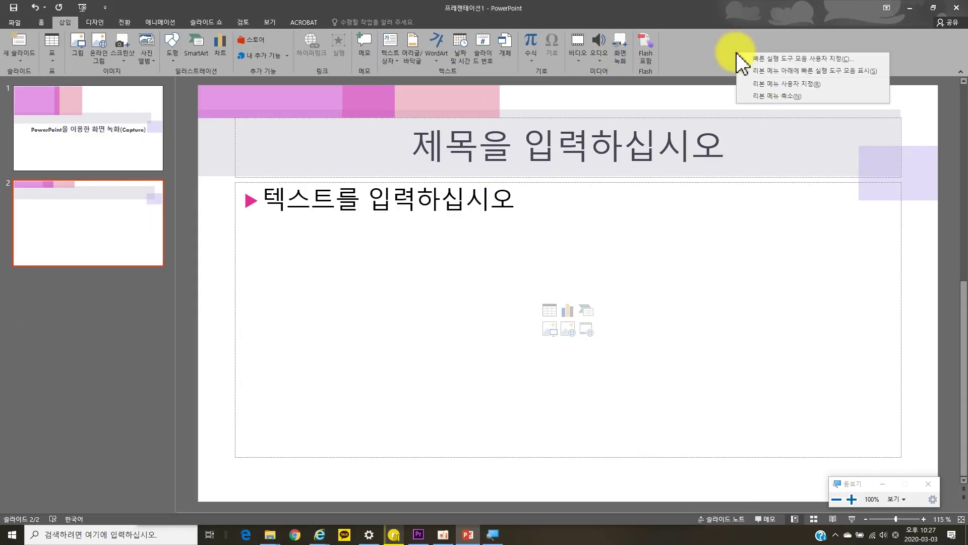
click(765, 84)
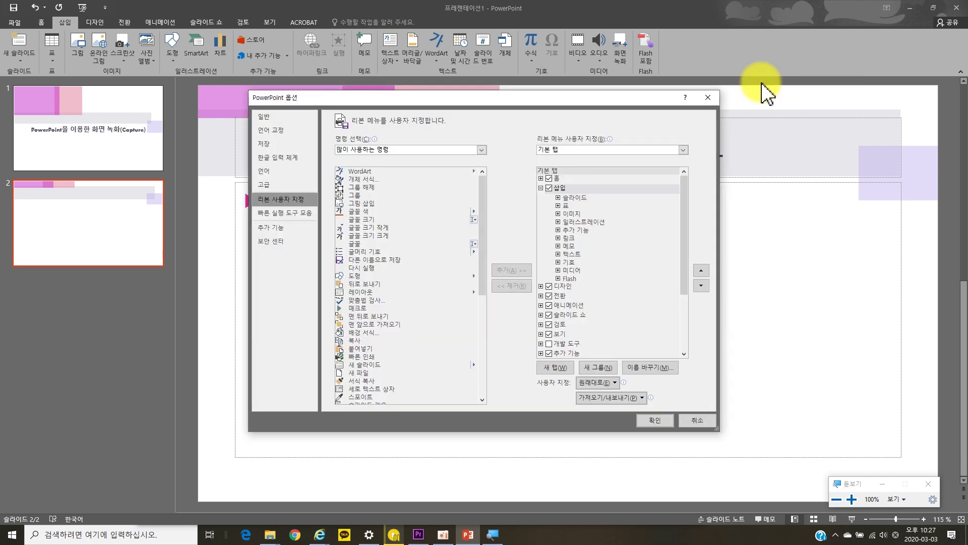
click(371, 150)
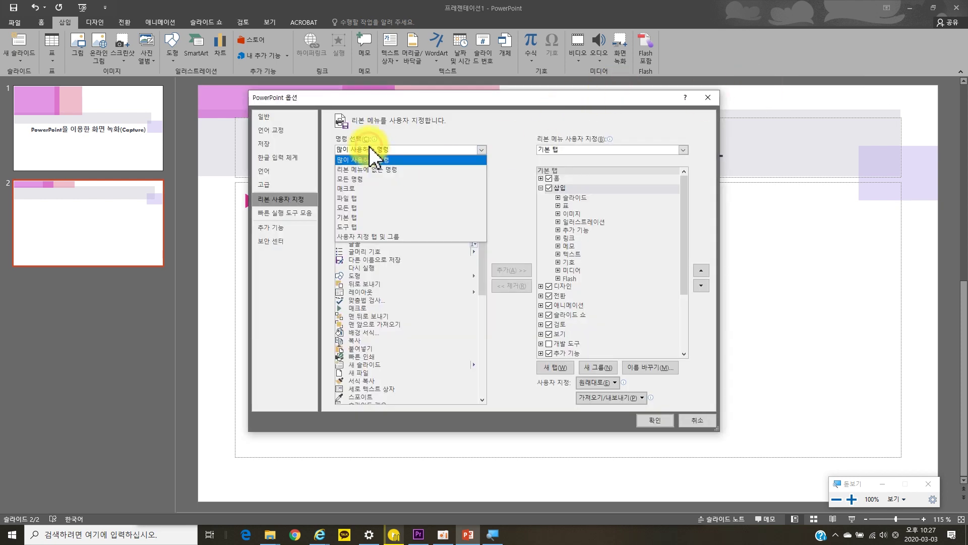
click(373, 180)
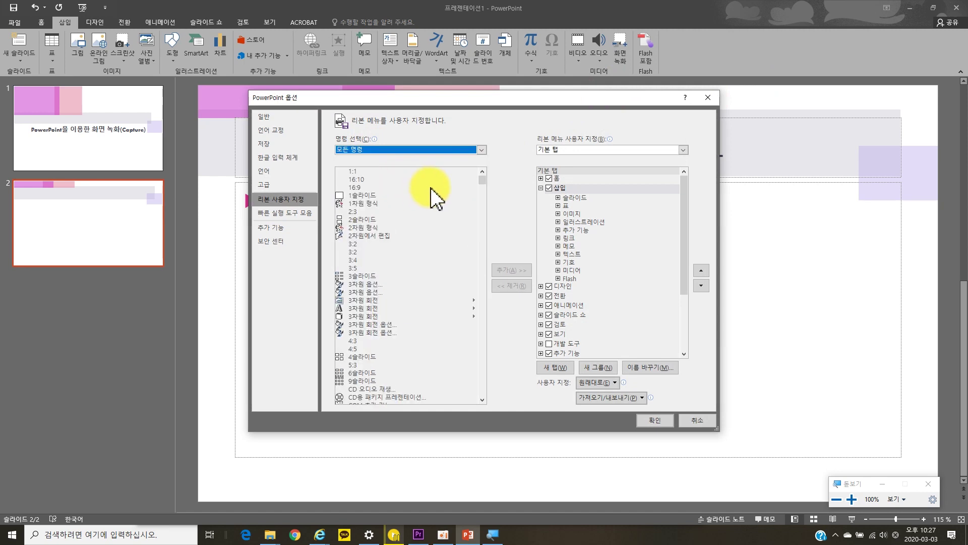
drag(481, 180, 494, 391)
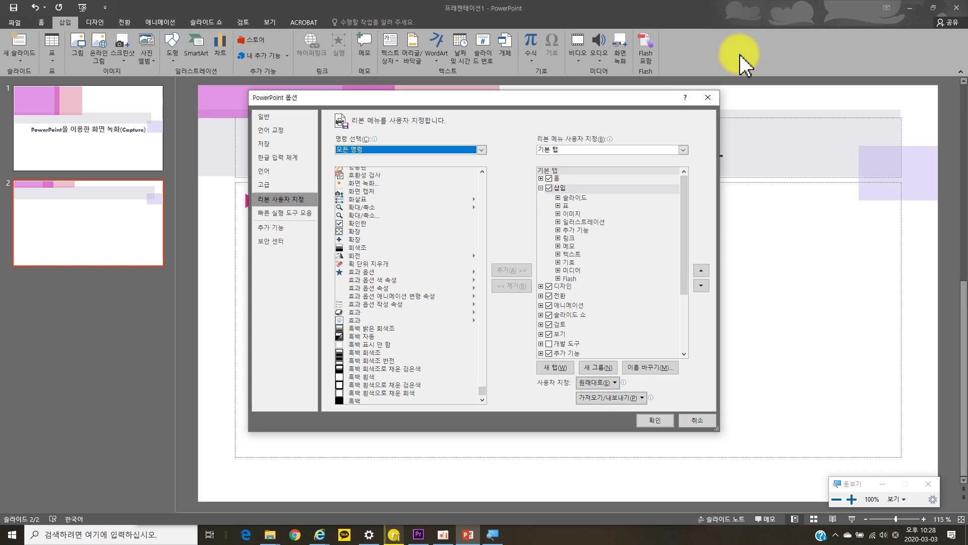
click(708, 97)
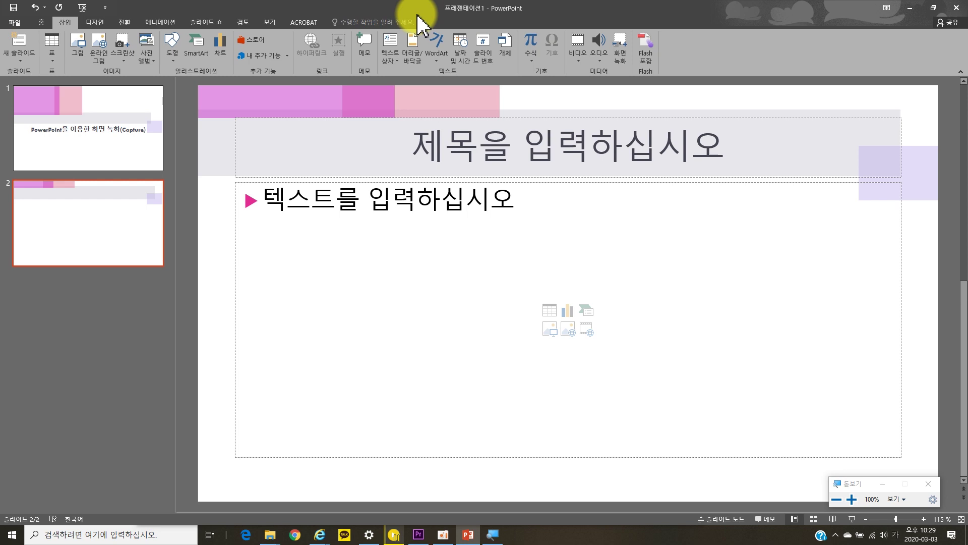
- Bring Premiere Pro up as the window behind PowerPoint and start a screen recording insertion on slide 2
click(418, 534)
click(466, 533)
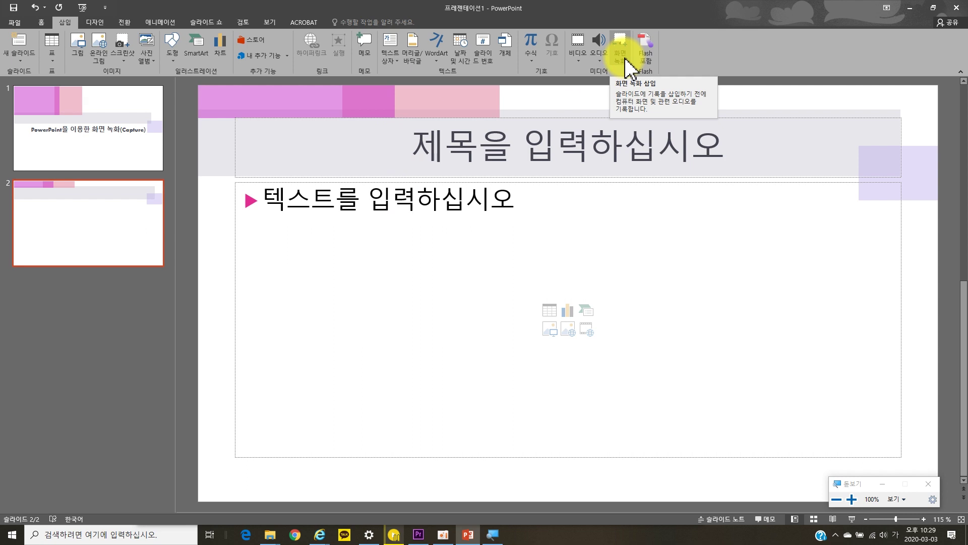
click(626, 56)
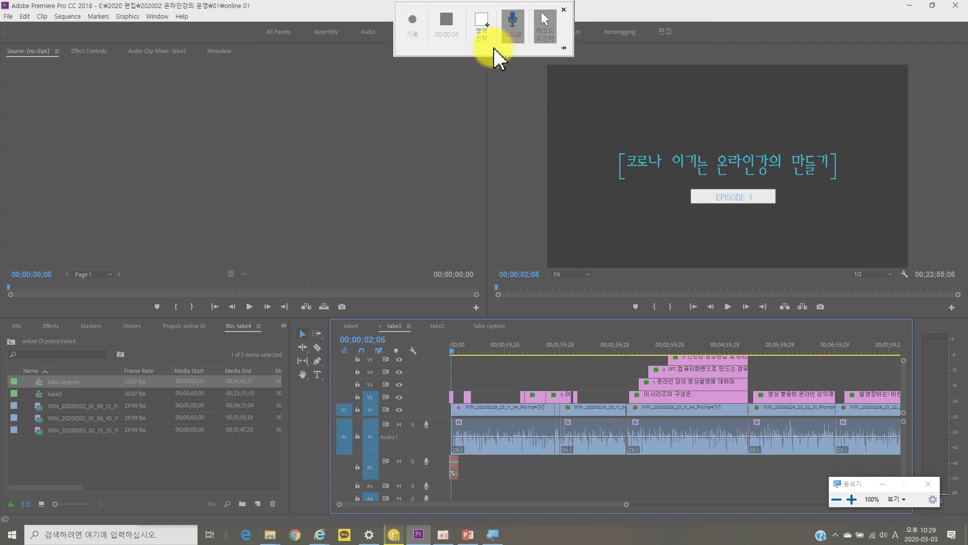
- Define the whole screen, from corner to corner, as the recording area
key(super+plus)
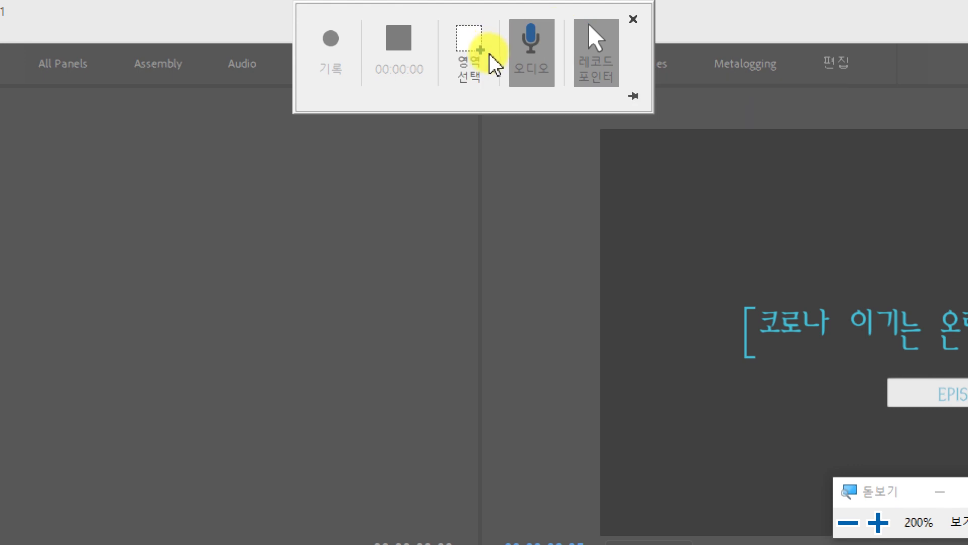
key(super+minus)
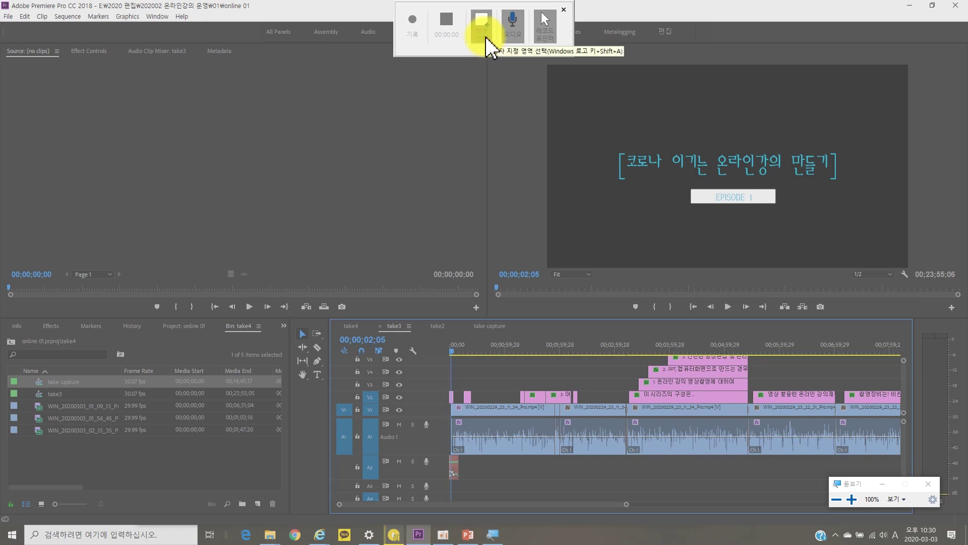
click(487, 38)
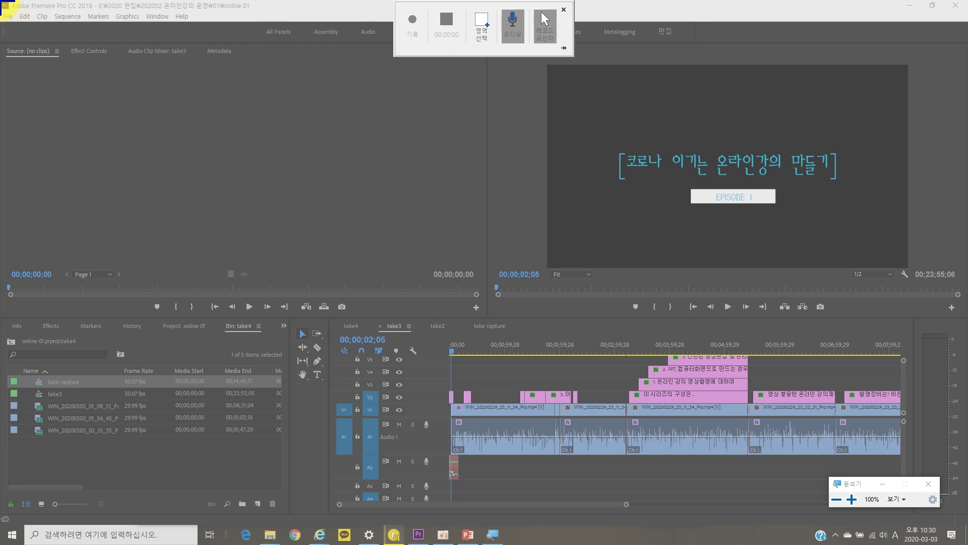
drag(4, 4, 964, 538)
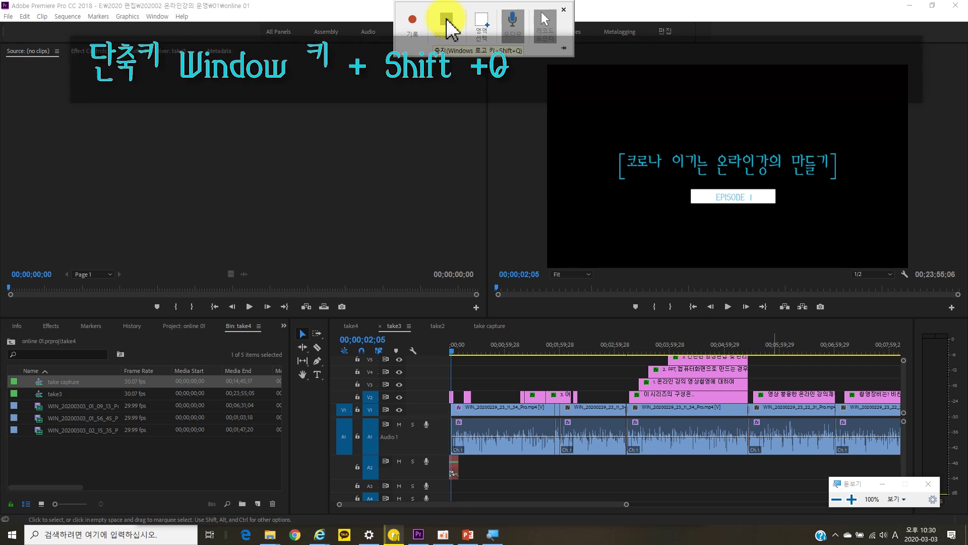
- Record the selected screen area for a few seconds and stop the recording to insert it in the slide
key(super+plus)
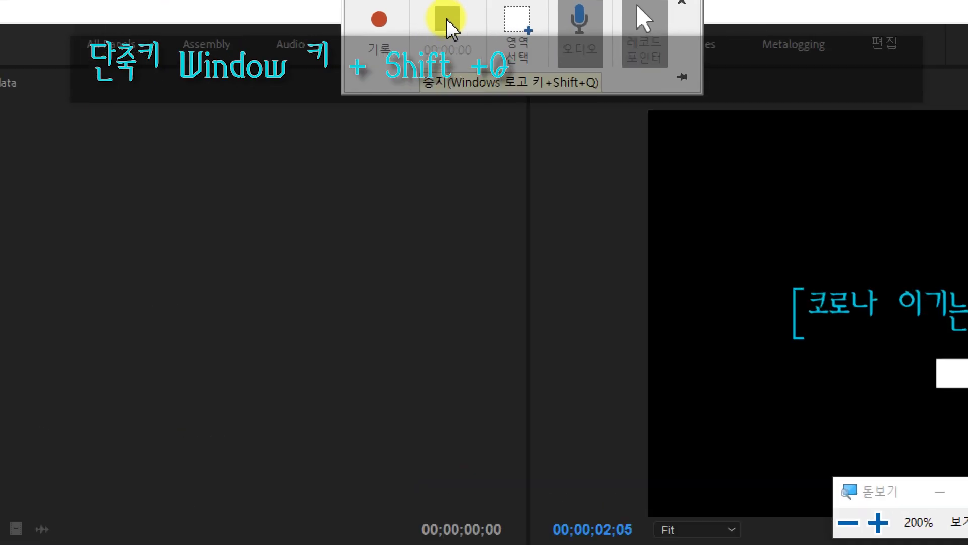
key(super+plus)
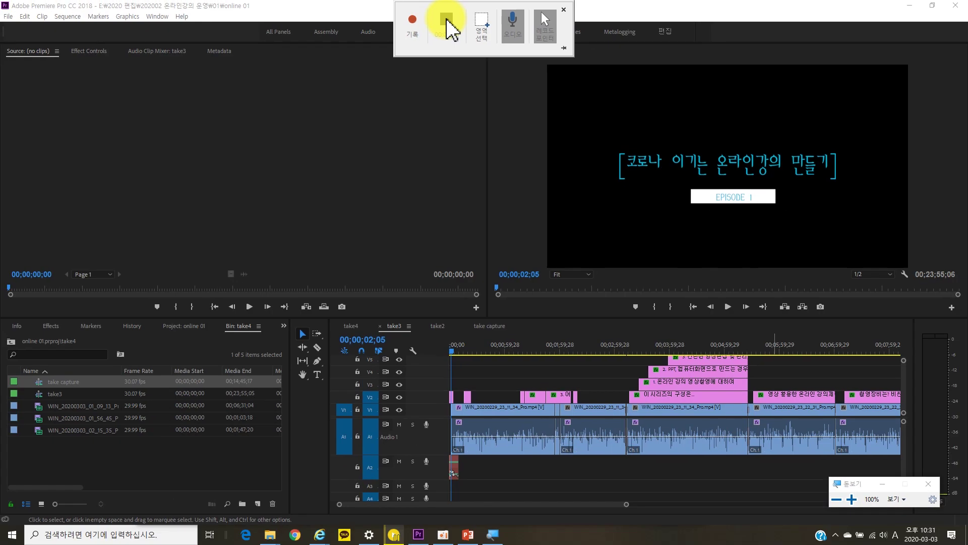
click(422, 29)
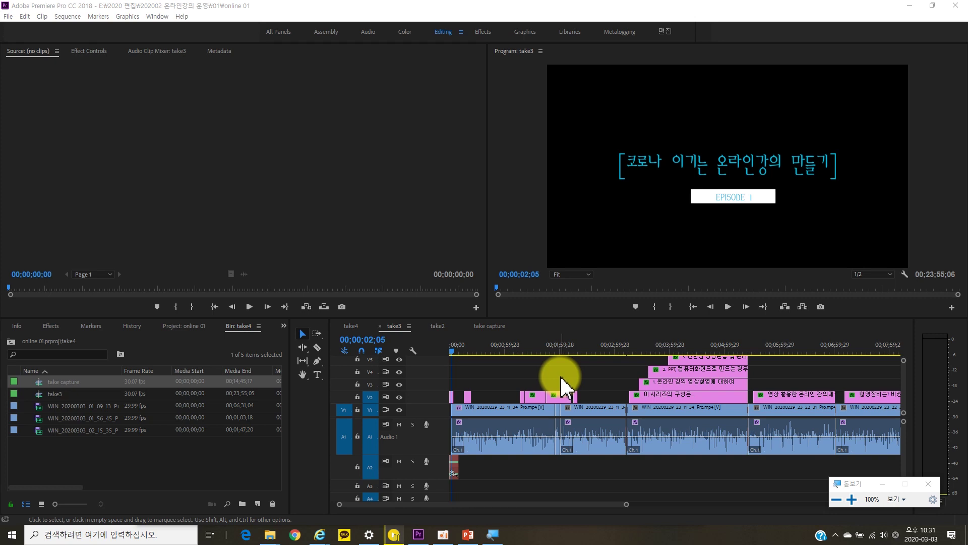
mouse_move(464, 5)
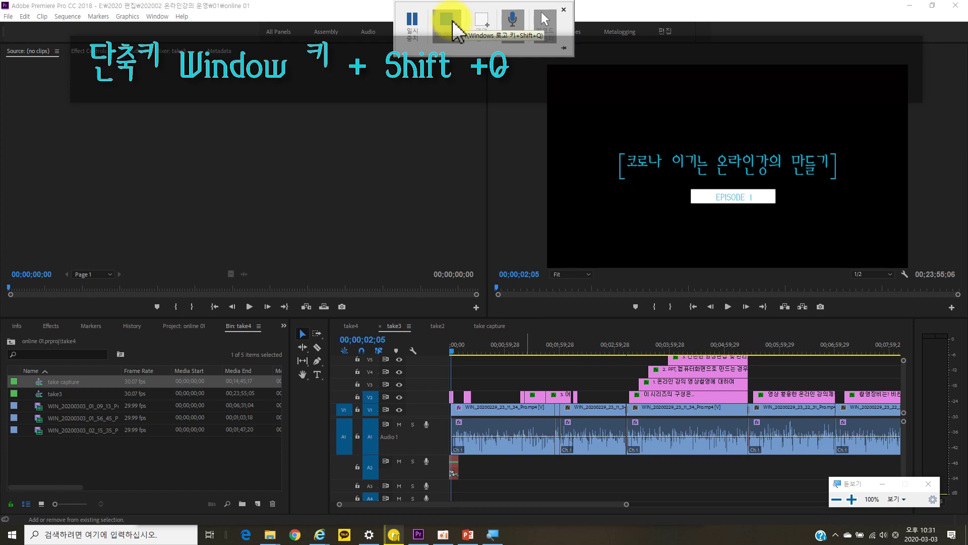
click(452, 22)
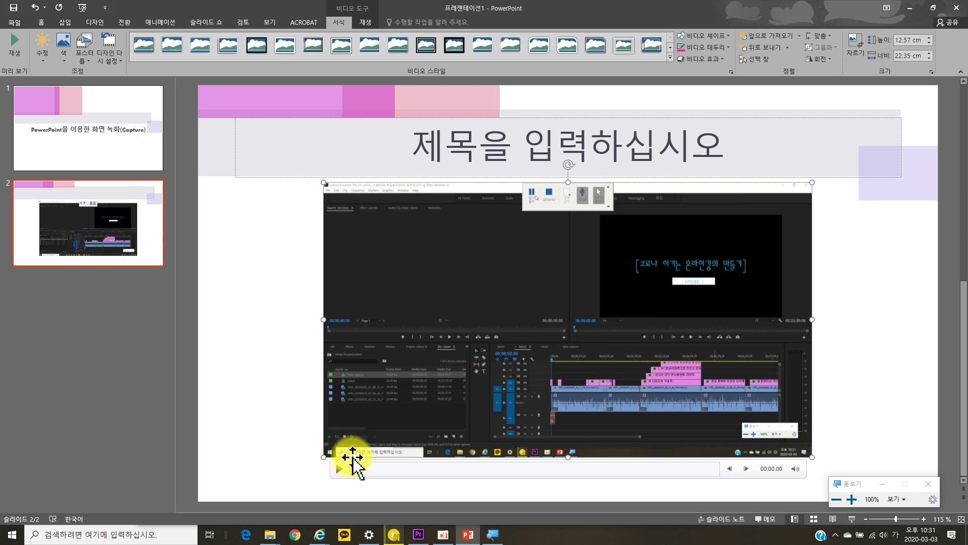
- Preview the inserted recording briefly and enlarge it to cover the whole slide, 19.05 cm high and 33.86 cm wide
click(336, 469)
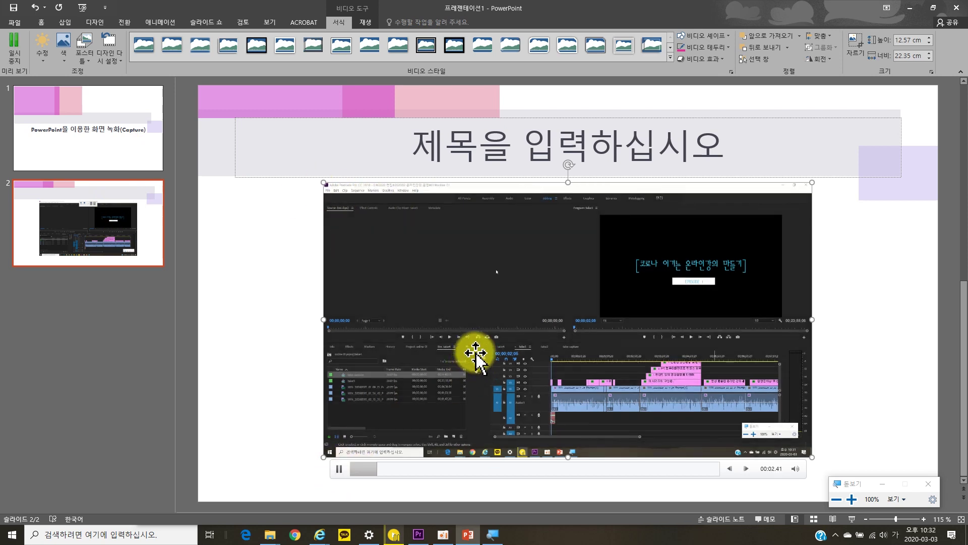
click(340, 473)
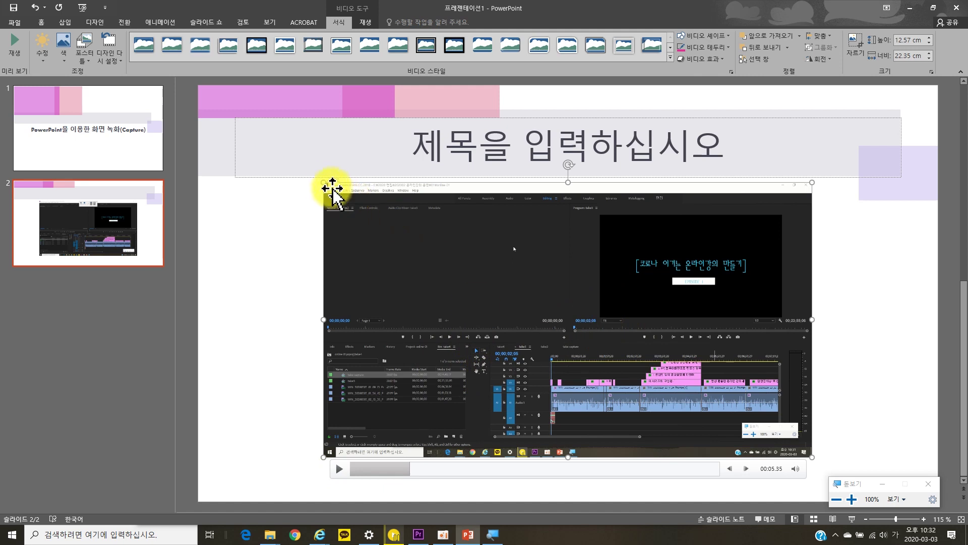
drag(323, 182, 253, 119)
drag(696, 334, 697, 306)
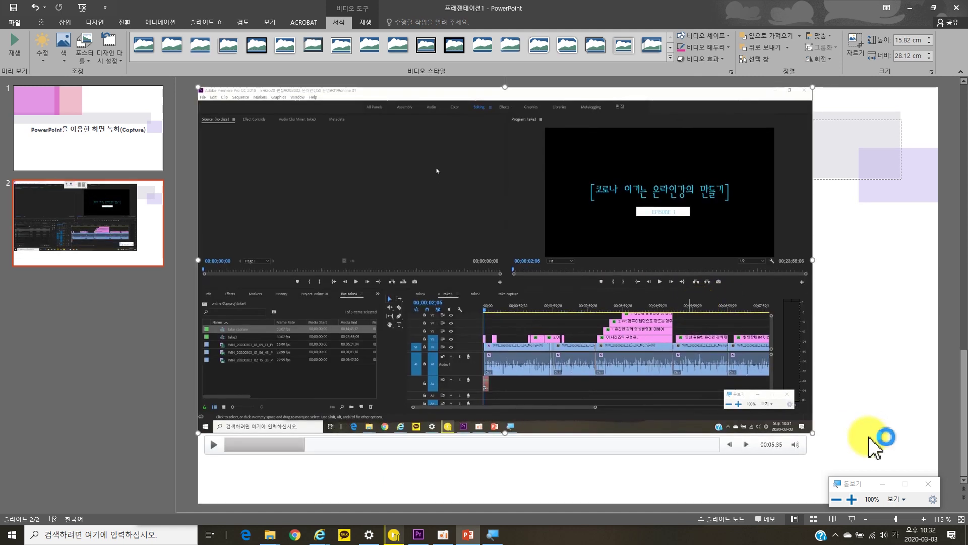
drag(813, 431, 889, 506)
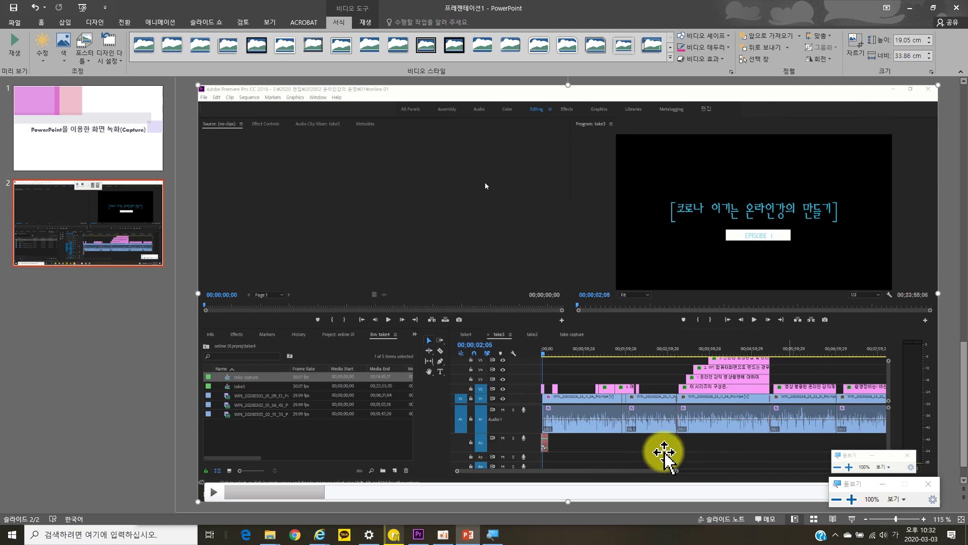
- Set up saving the presentation under another name in the 19-2 콘텐츠크리에이터 folder on this PC, with MPEG-4 비디오 as file type
click(17, 22)
click(23, 125)
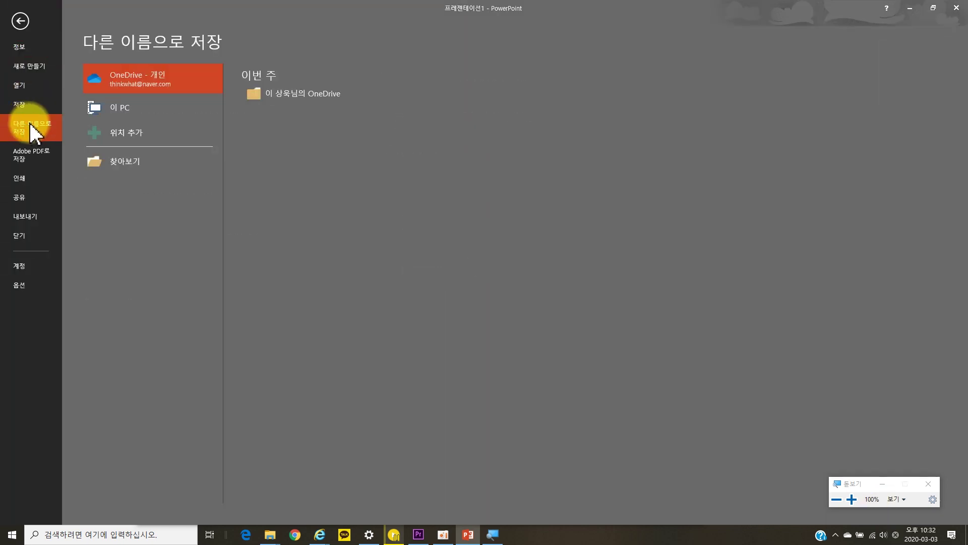
click(144, 108)
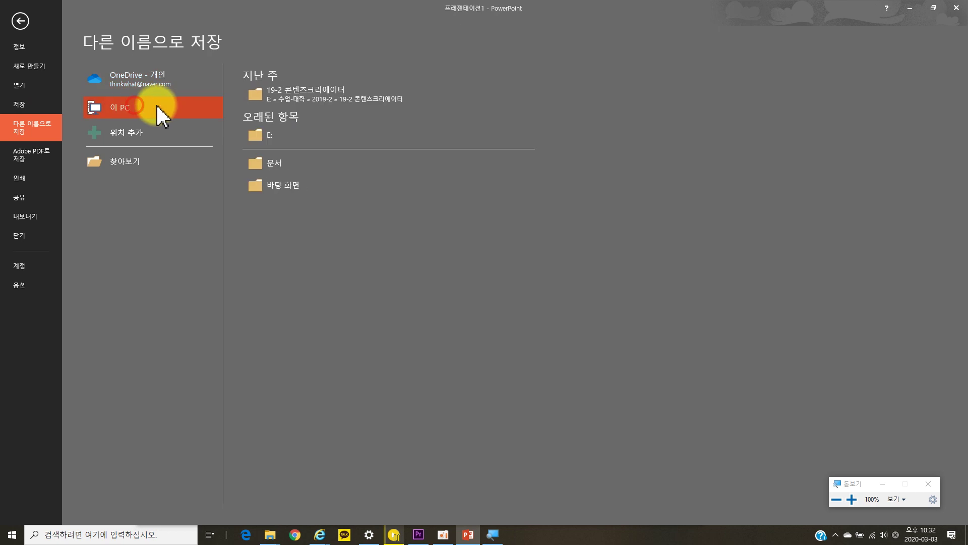
click(306, 99)
click(187, 216)
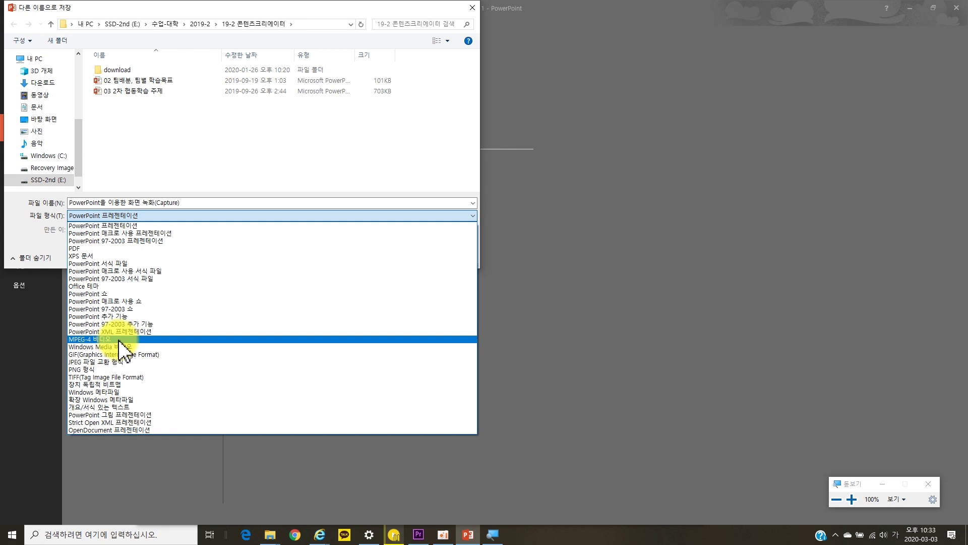
click(119, 339)
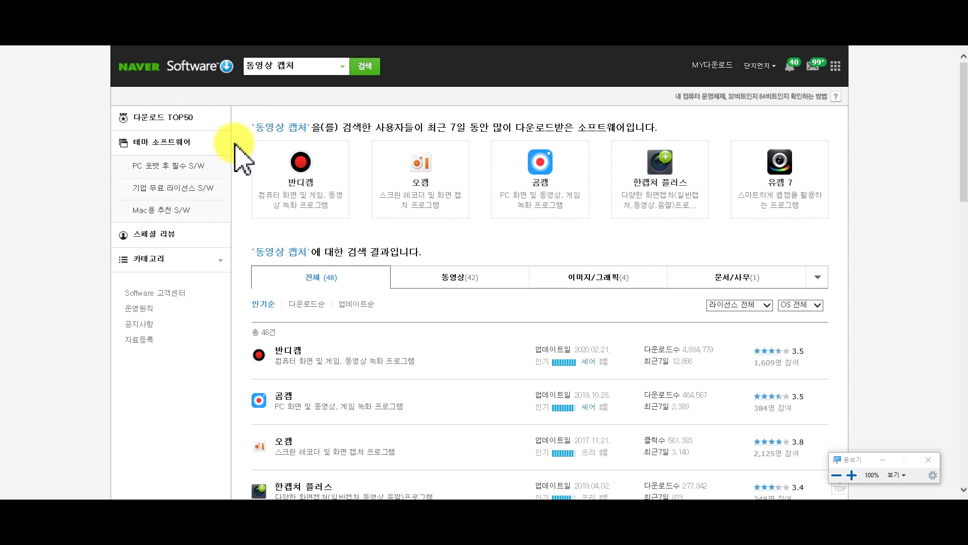
- Look through the capture programs listed for 동영상 캡처 on Naver Software
scroll(242, 157, down, 3)
scroll(242, 156, up, 3)
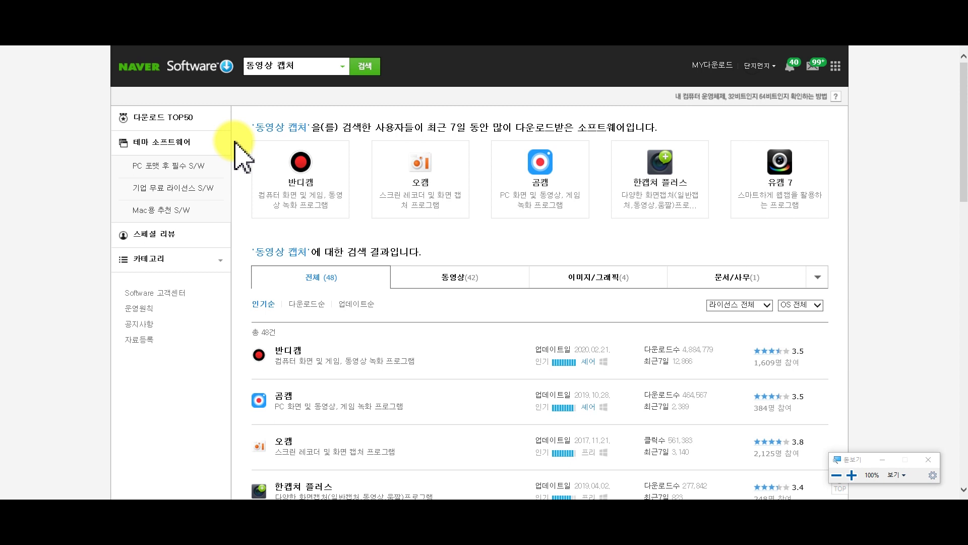
scroll(242, 156, down, 2)
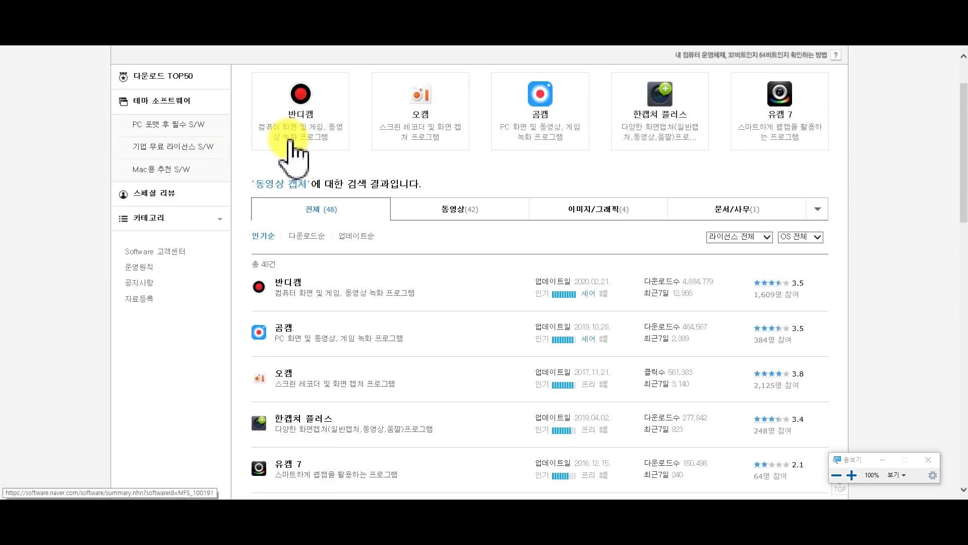
scroll(327, 285, up, 2)
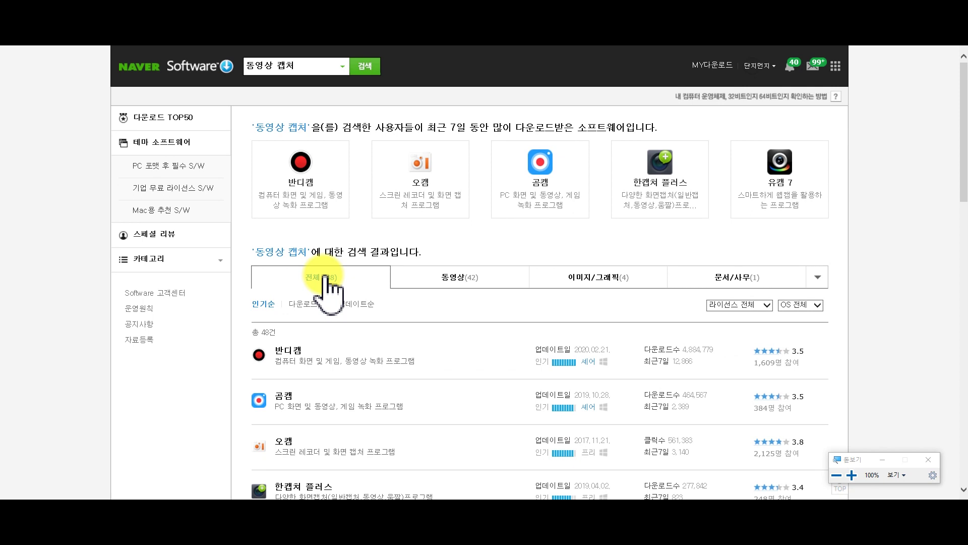
scroll(325, 278, down, 2)
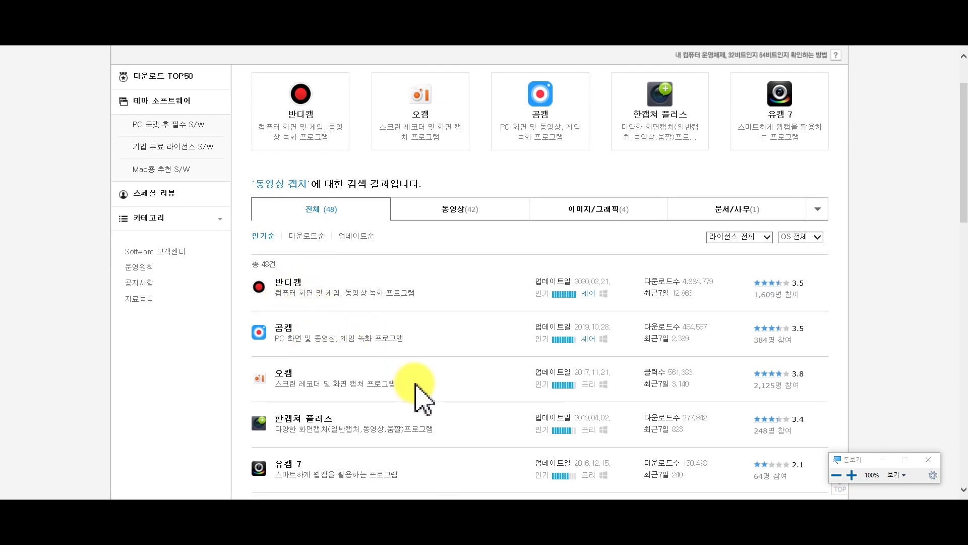
- View the details page of 오캠 (oCam), including its license scope, and return to the search results
key(super+plus)
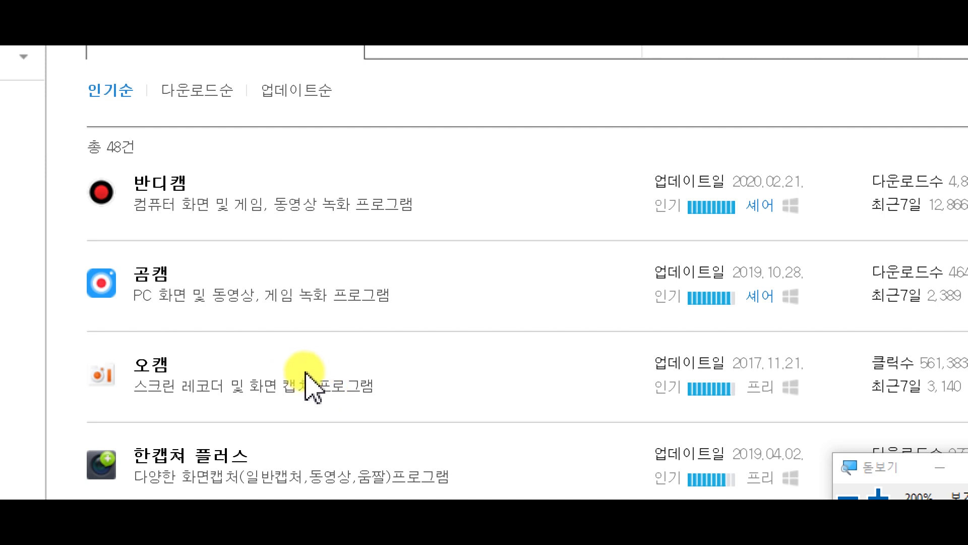
click(292, 382)
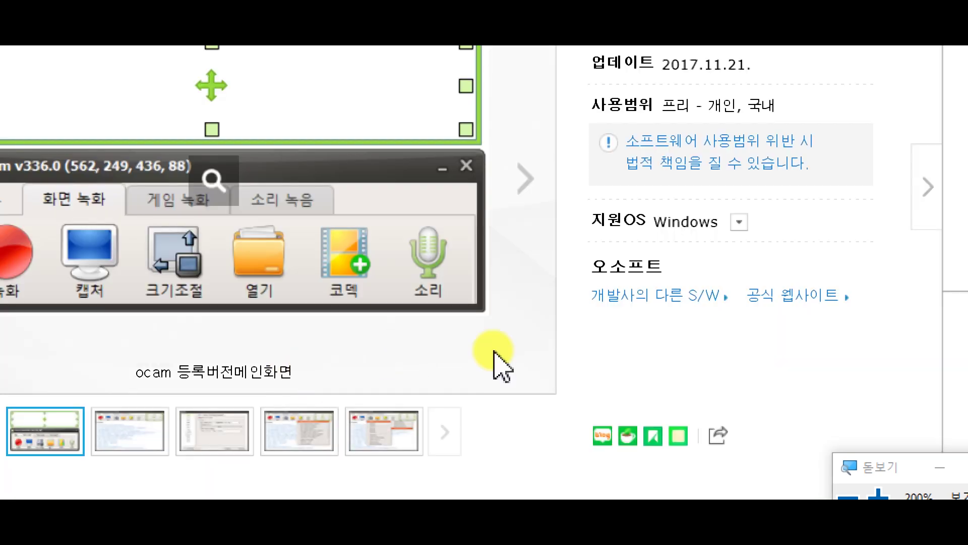
key(super+minus)
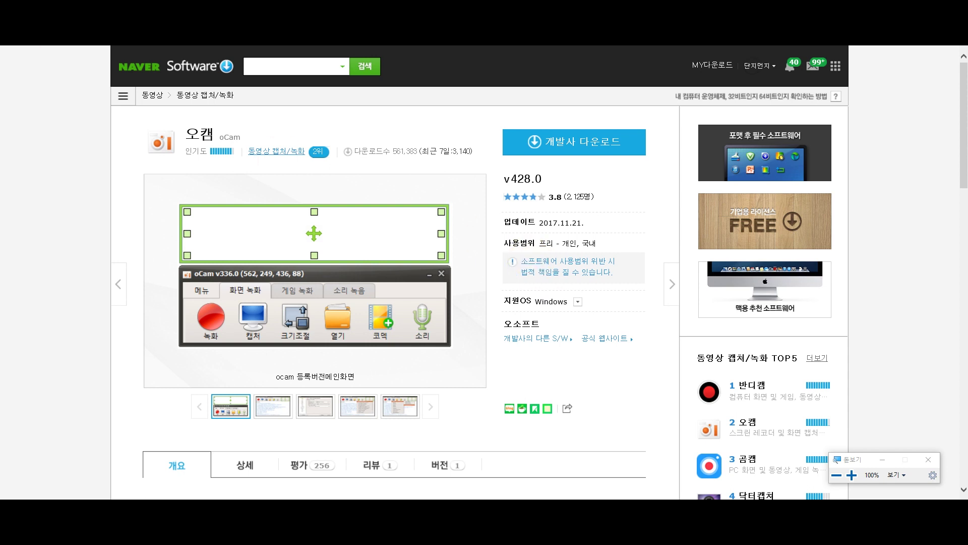
key(alt+Left)
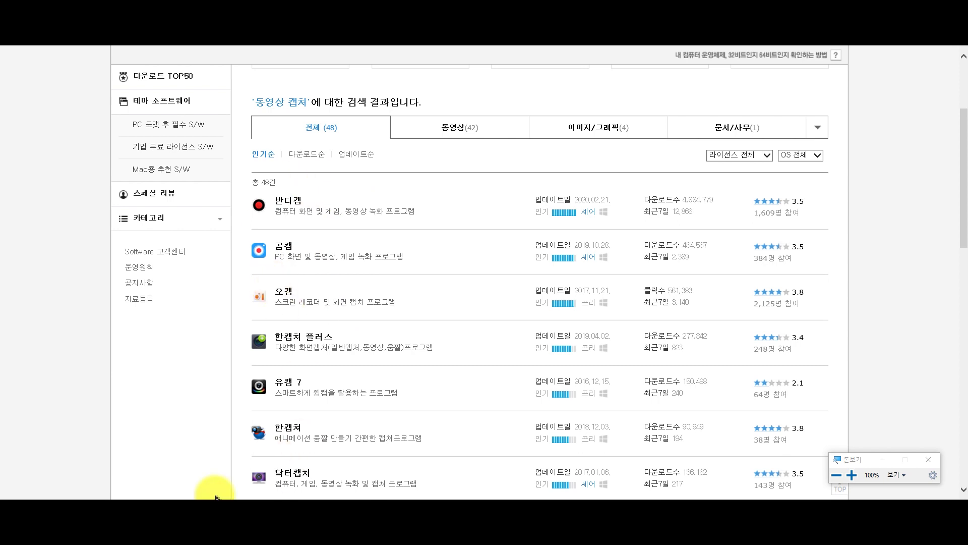
- Launch the installed screen recorder 반디캠 (Bandicam) from the recently added apps
click(18, 498)
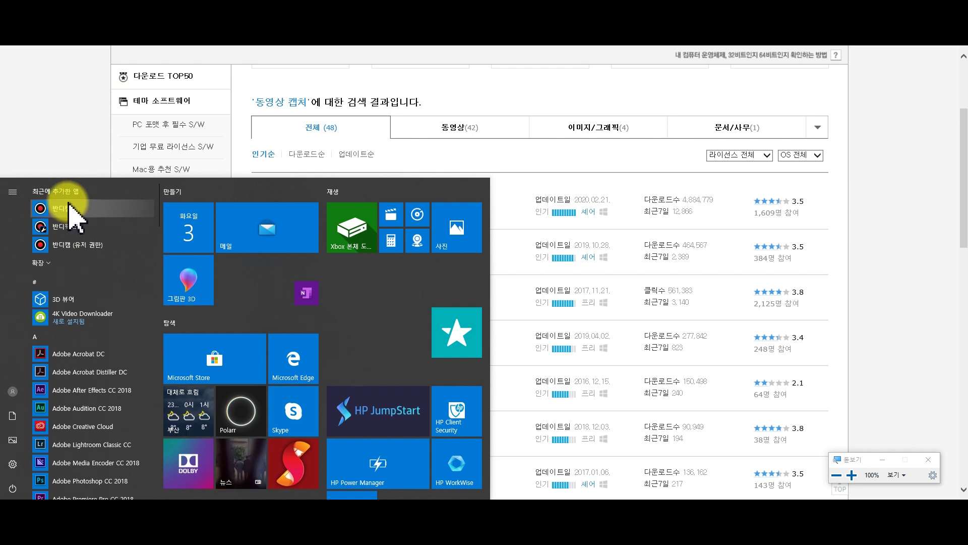
click(64, 209)
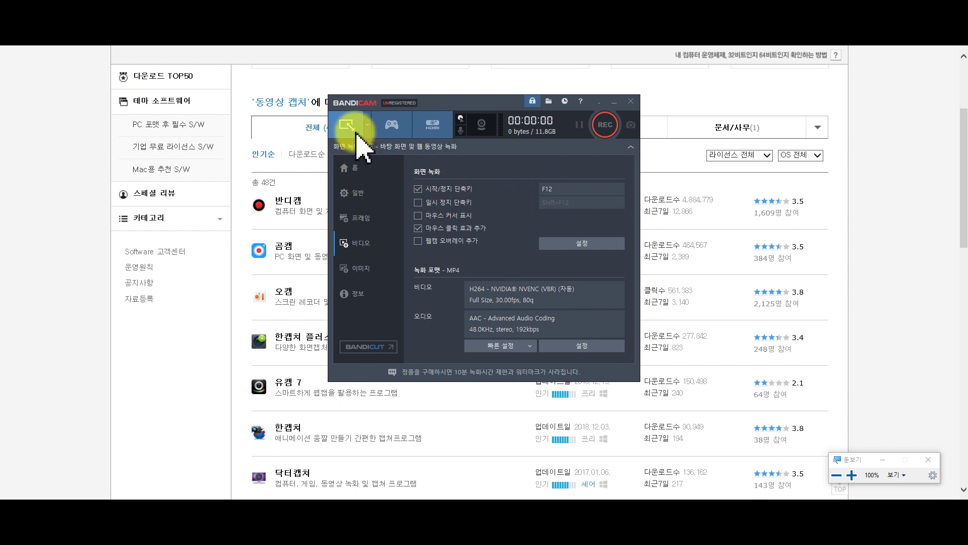
- Define a 1478x853 rectangular recording area over the search results in Bandicam and start recording it
click(356, 133)
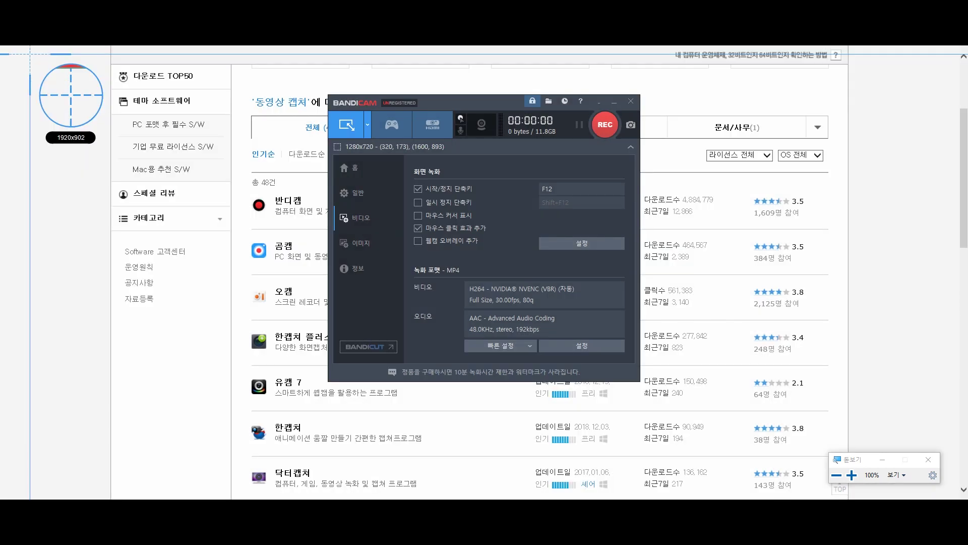
drag(30, 54, 775, 484)
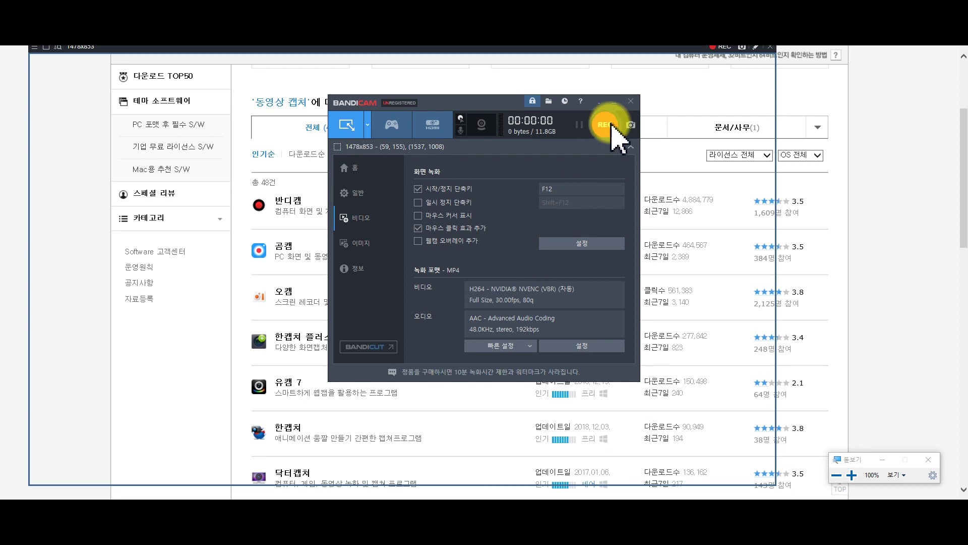
click(605, 124)
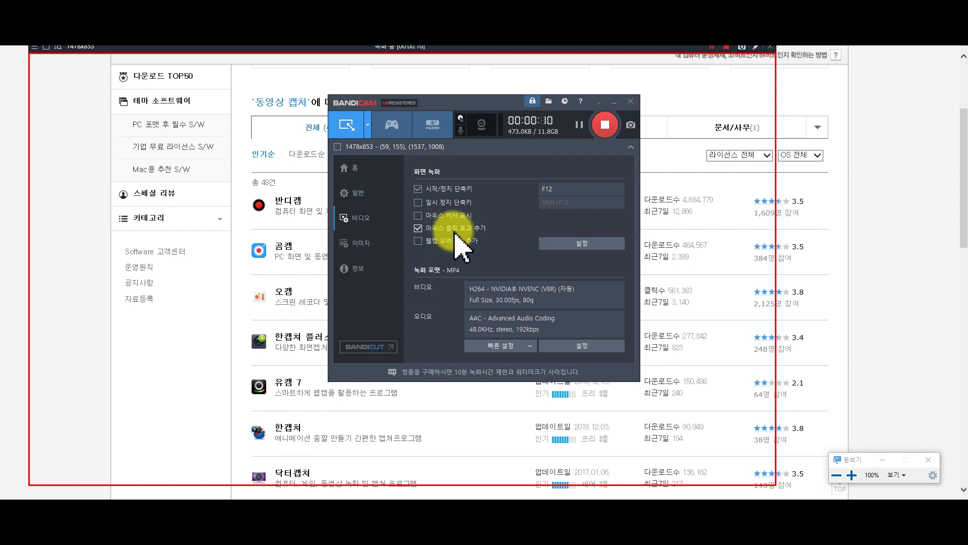
- Demonstrate the mouse effects on the search results page during the Bandicam recording, and stop the recording
click(186, 343)
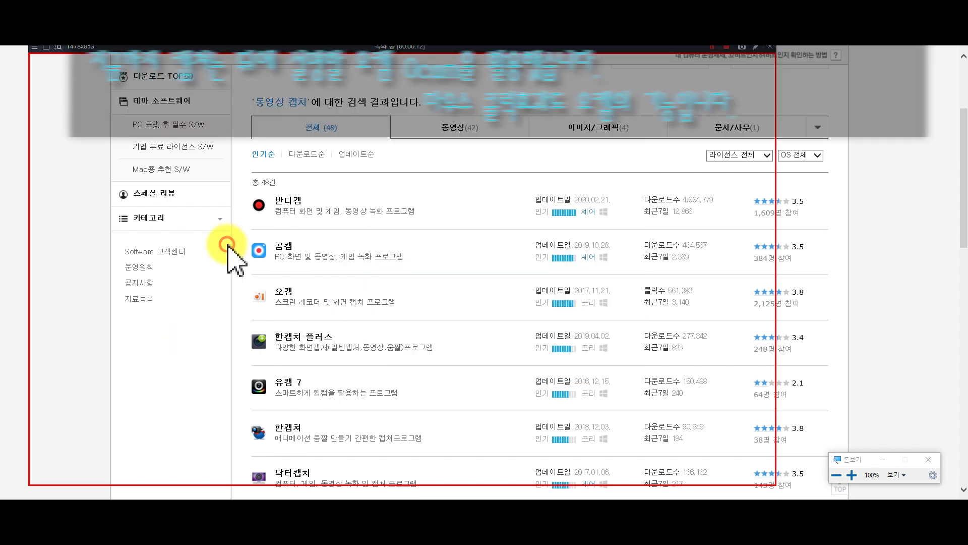
click(245, 150)
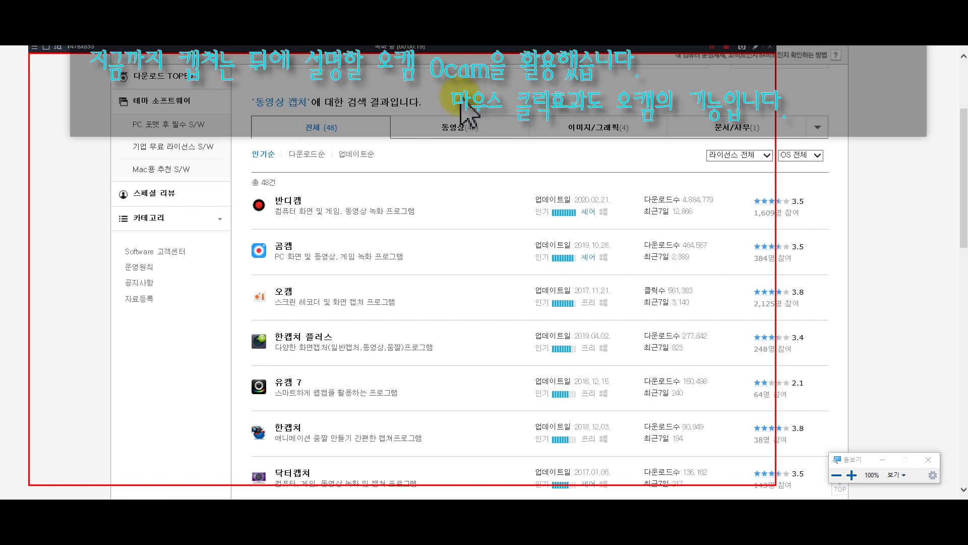
key(F12)
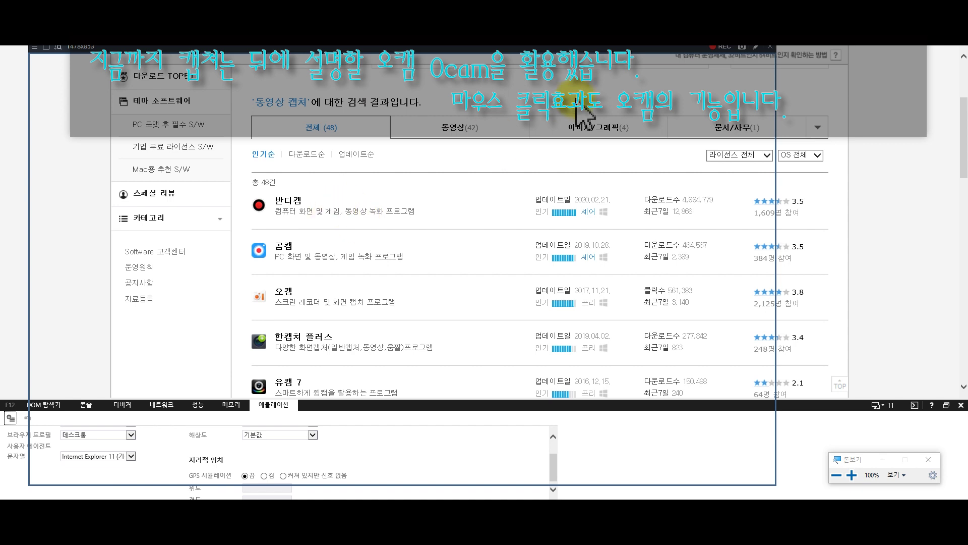
click(719, 48)
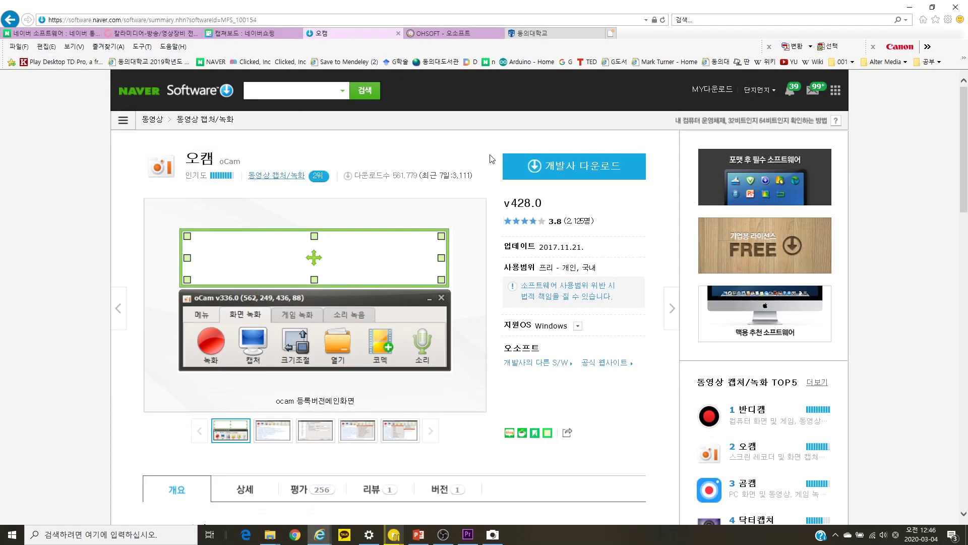
- Open the developer's OhSoft website from the 오캠 (oCam) details page and look over its home page
click(555, 169)
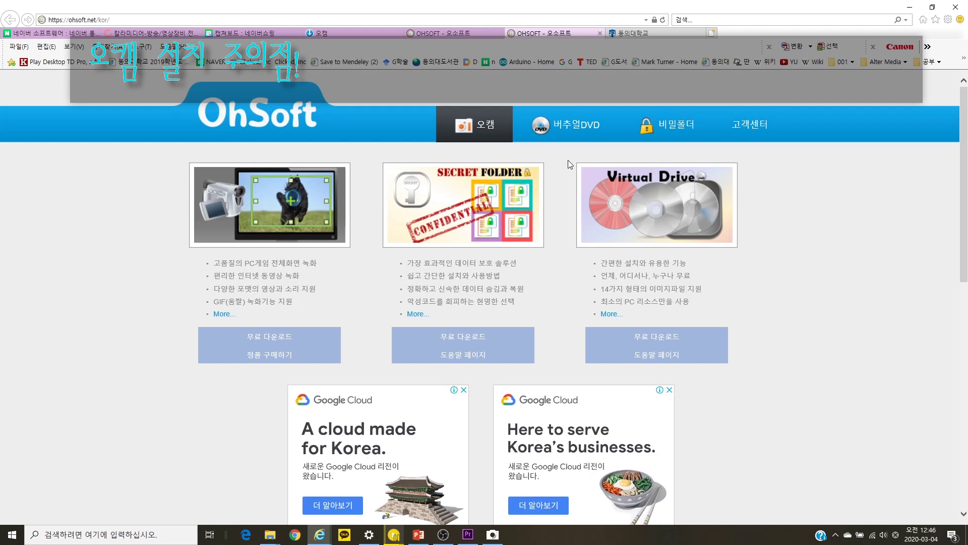
scroll(589, 218, down, 5)
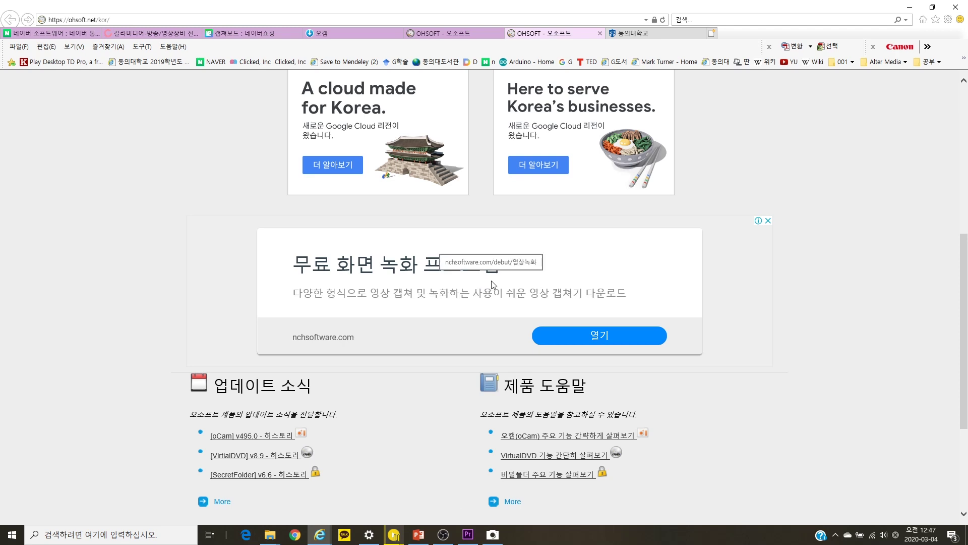
scroll(806, 294, up, 6)
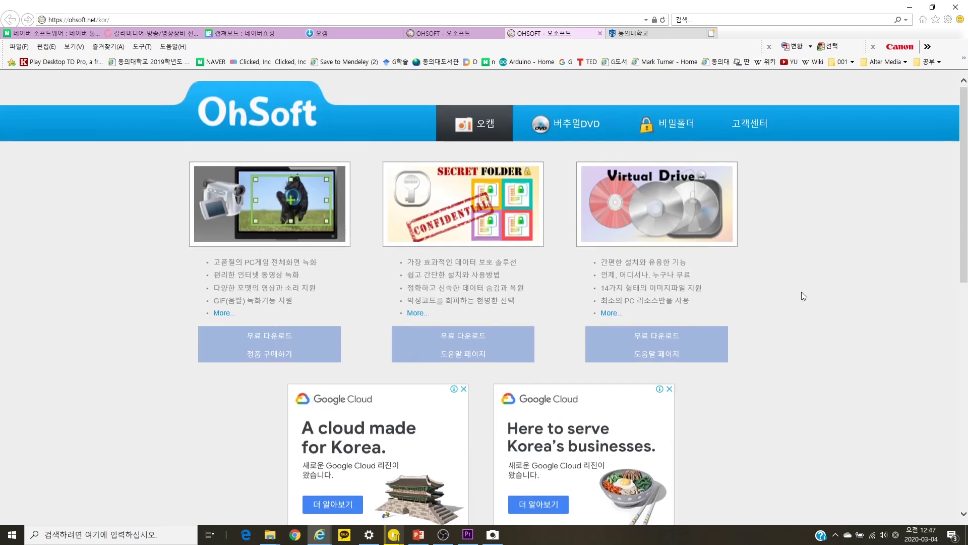
- Go to OhSoft's oCam download page and download the EXE version of the recorder
mouse_move(469, 135)
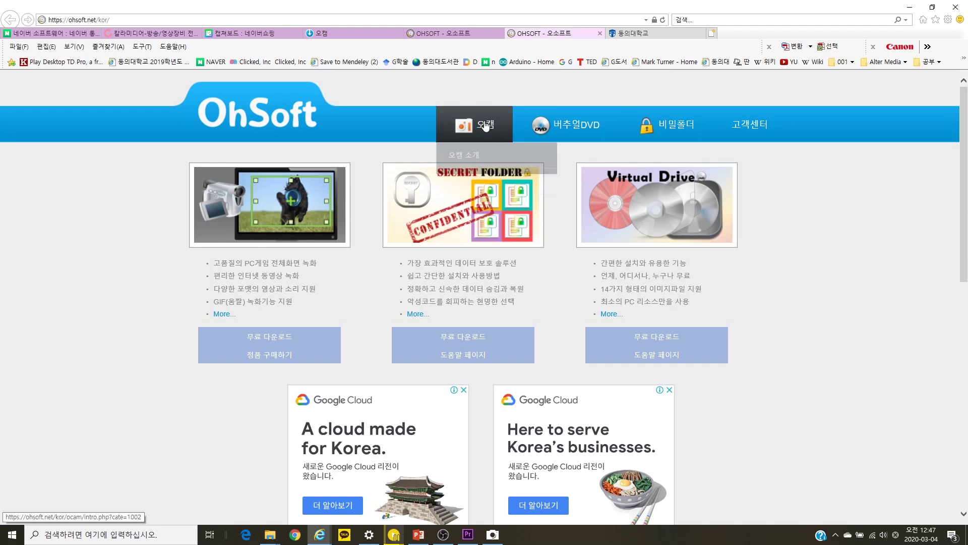
click(481, 185)
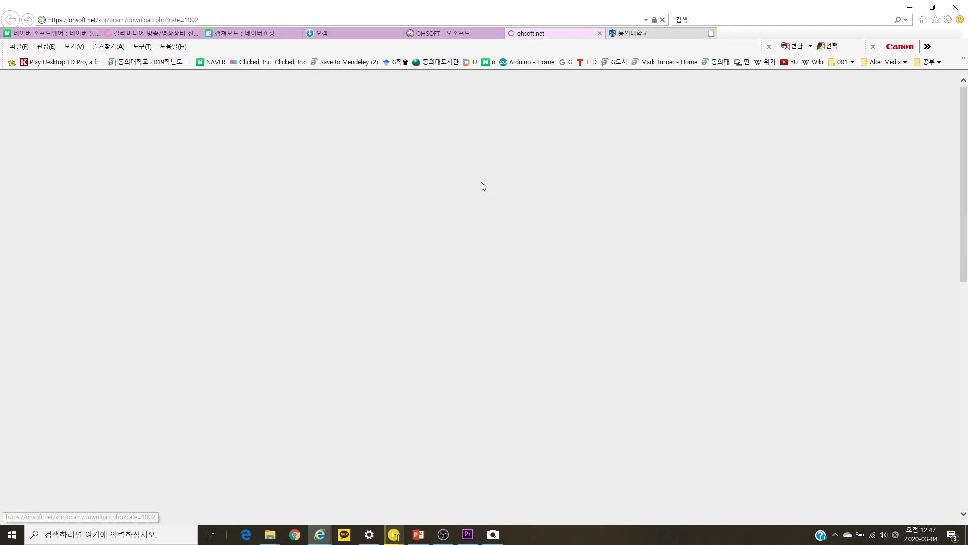
scroll(521, 304, down, 1)
scroll(558, 292, down, 4)
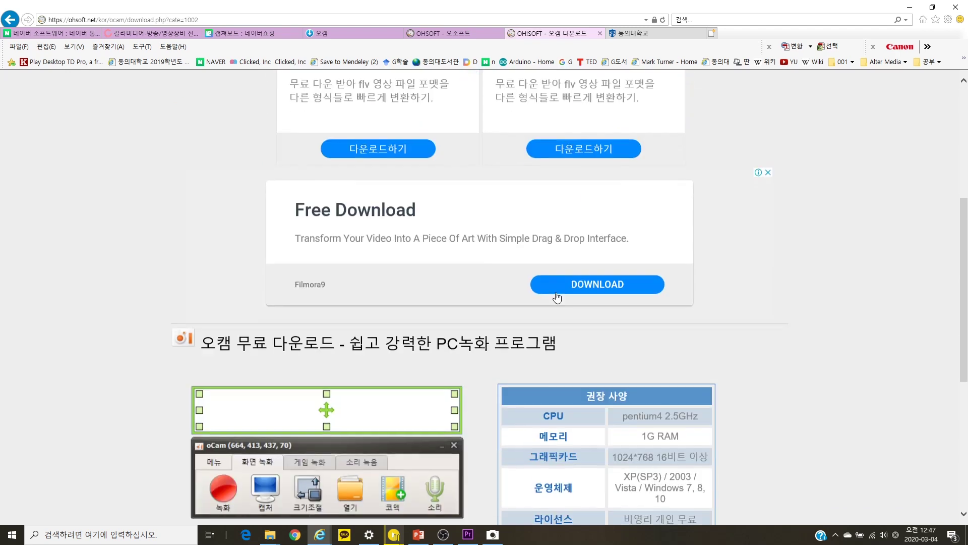
scroll(512, 199, down, 5)
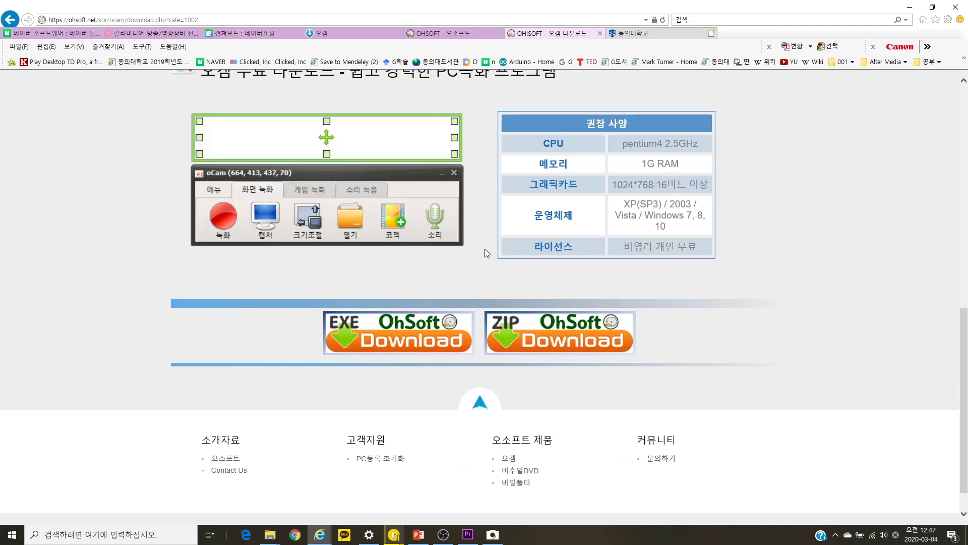
click(426, 337)
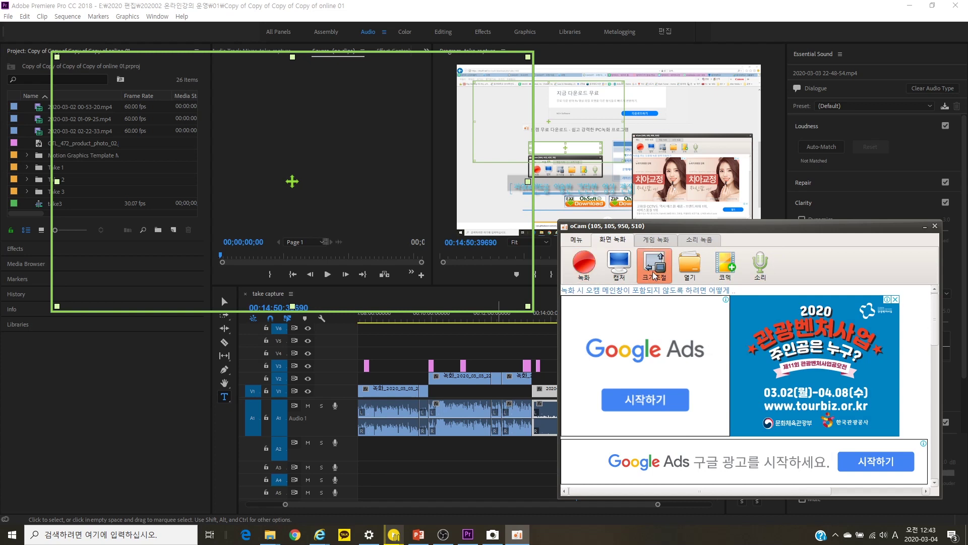
- View the audio recording sources in oCam, including the microphone choices, and open the program's options
click(765, 273)
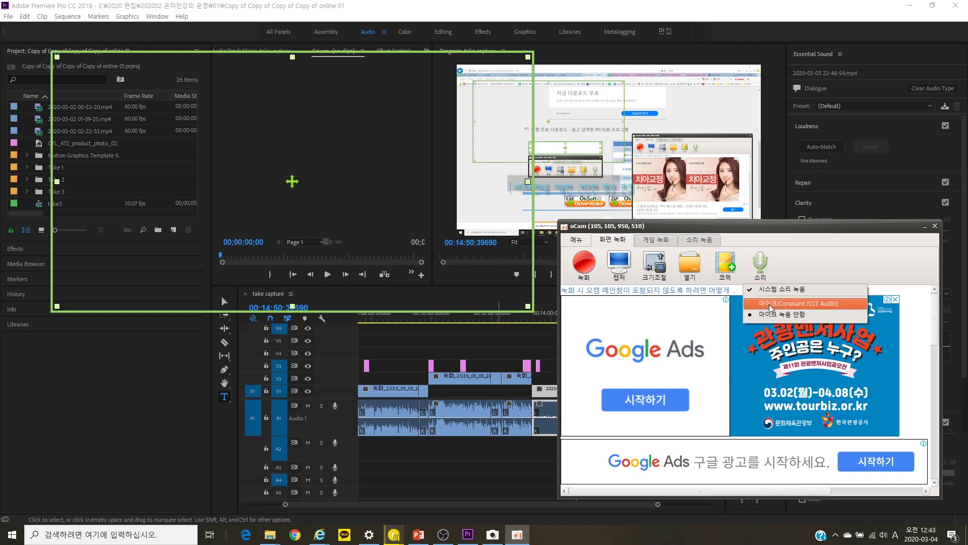
click(573, 244)
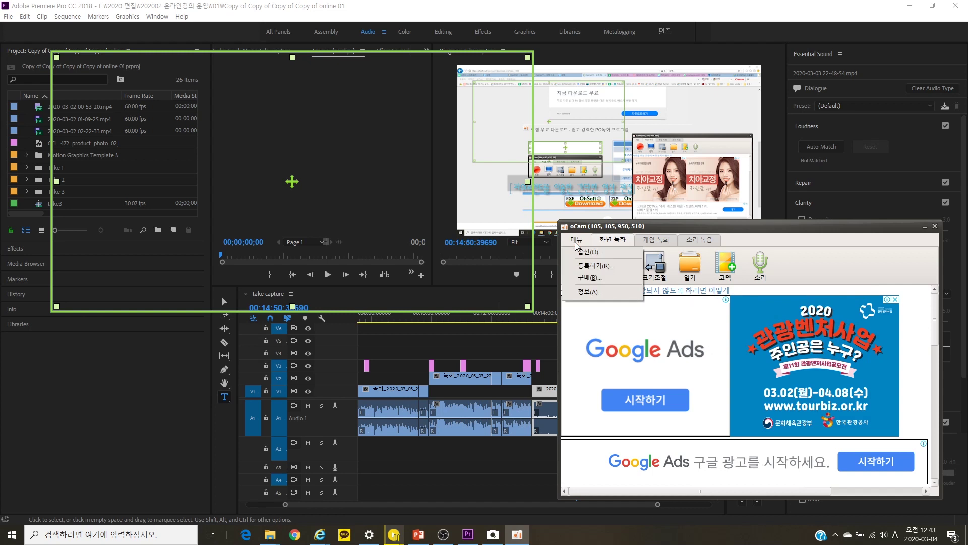
click(580, 255)
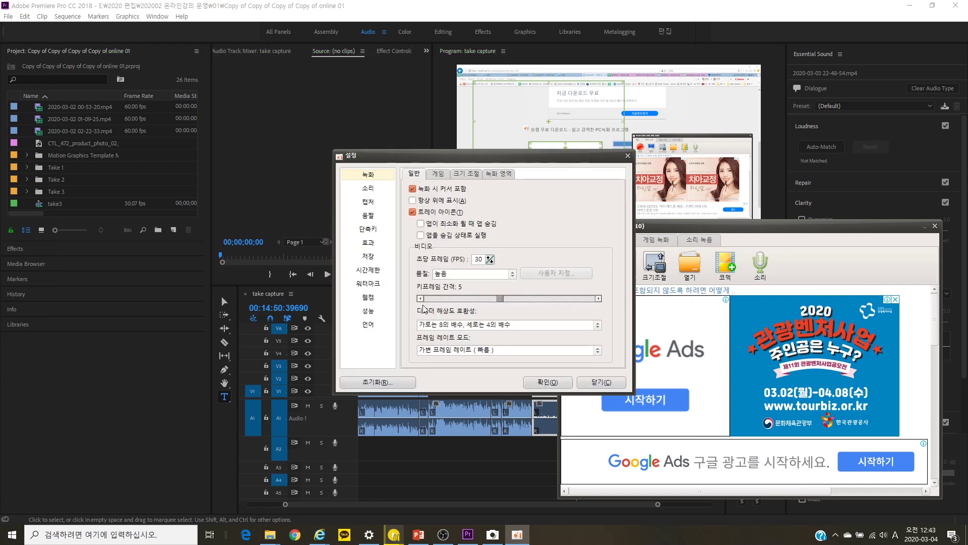
- Add the left mouse click effect and the yellow mouse cursor highlight effect in oCam's effect settings
click(369, 243)
click(421, 195)
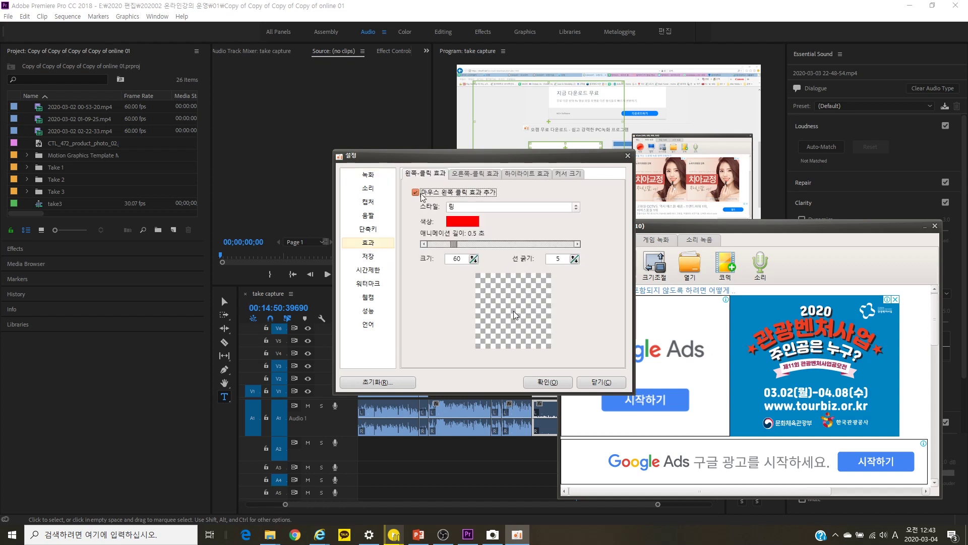
click(518, 174)
click(416, 193)
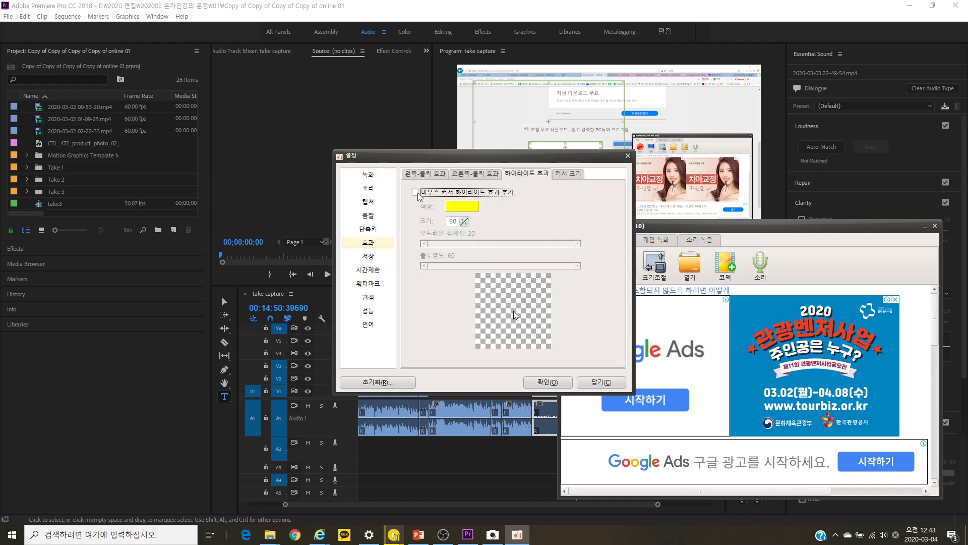
- Set the cursor size to 3.79, view the webcam overlay settings, and apply the options
click(569, 173)
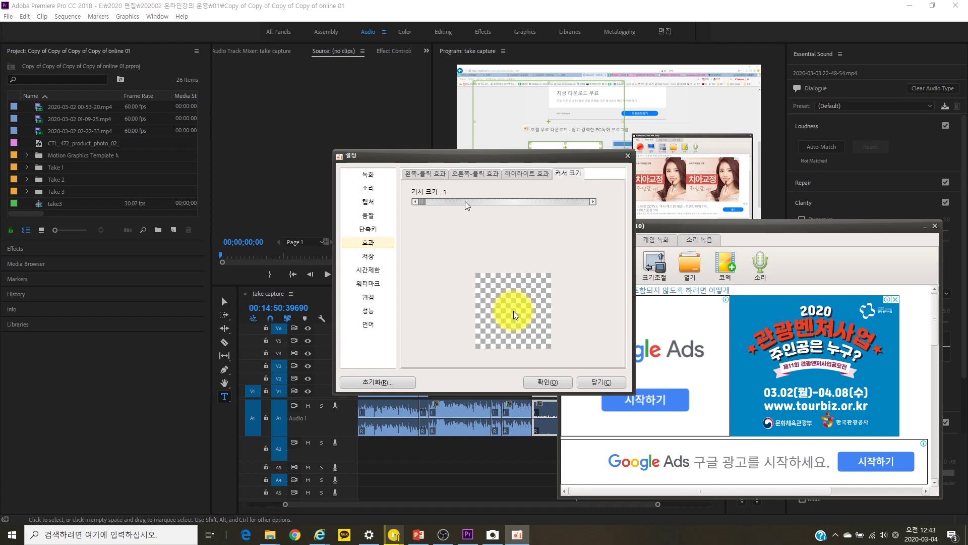
drag(428, 202, 474, 211)
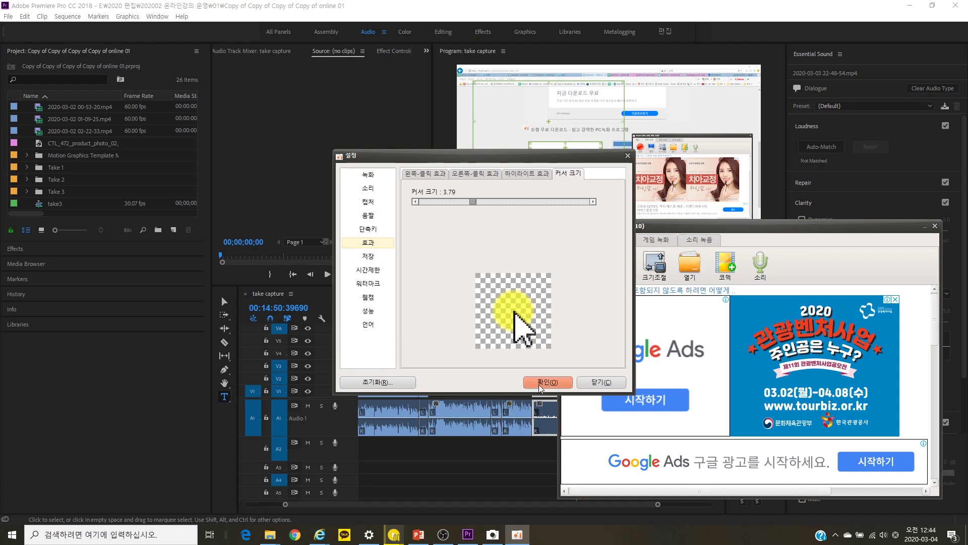
click(371, 300)
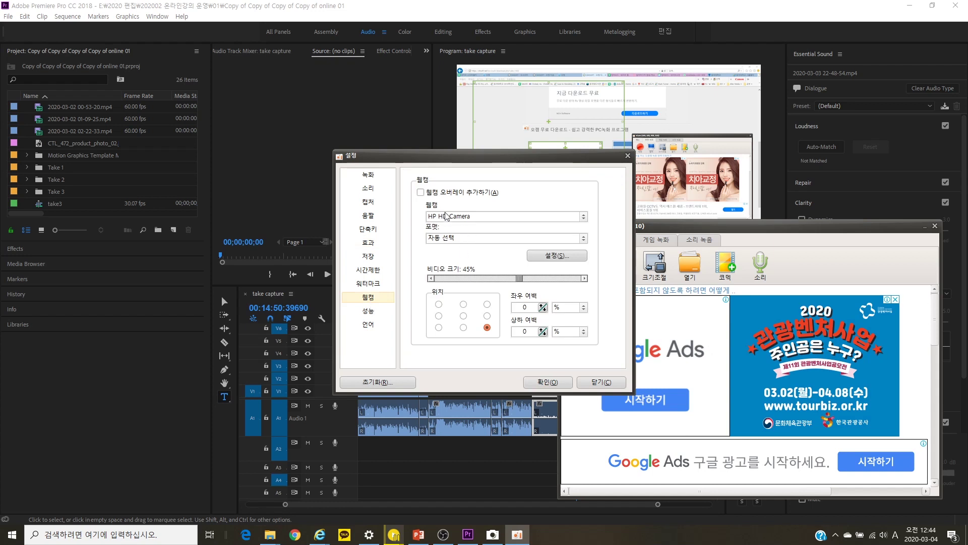
click(553, 382)
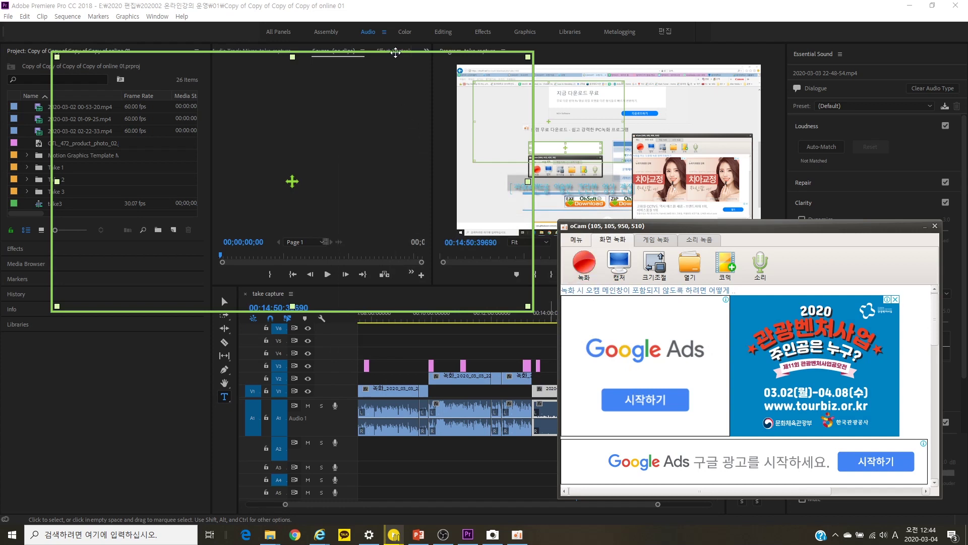
- Move oCam's recording frame around the desktop, and set the recording area to the full screen (전체화면)
drag(395, 53, 341, 1)
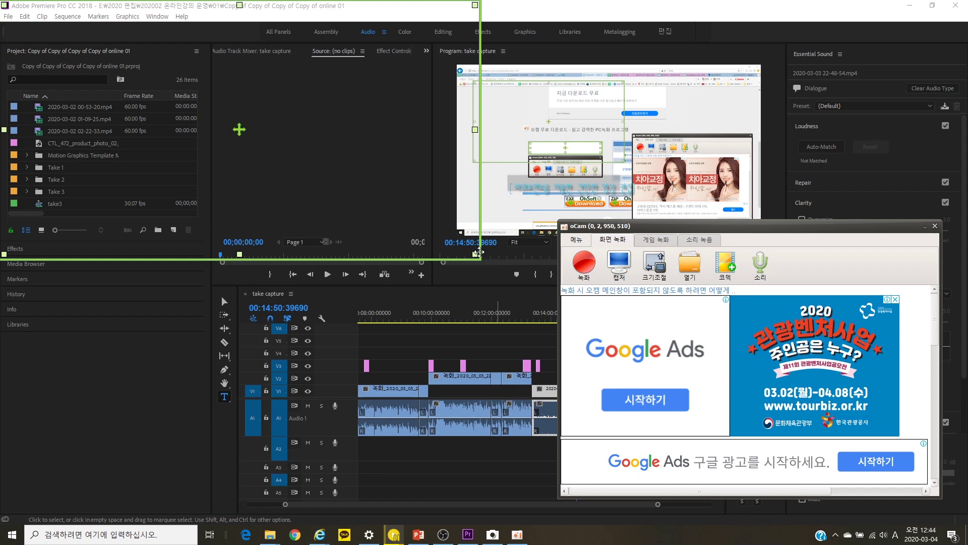
drag(479, 252, 528, 312)
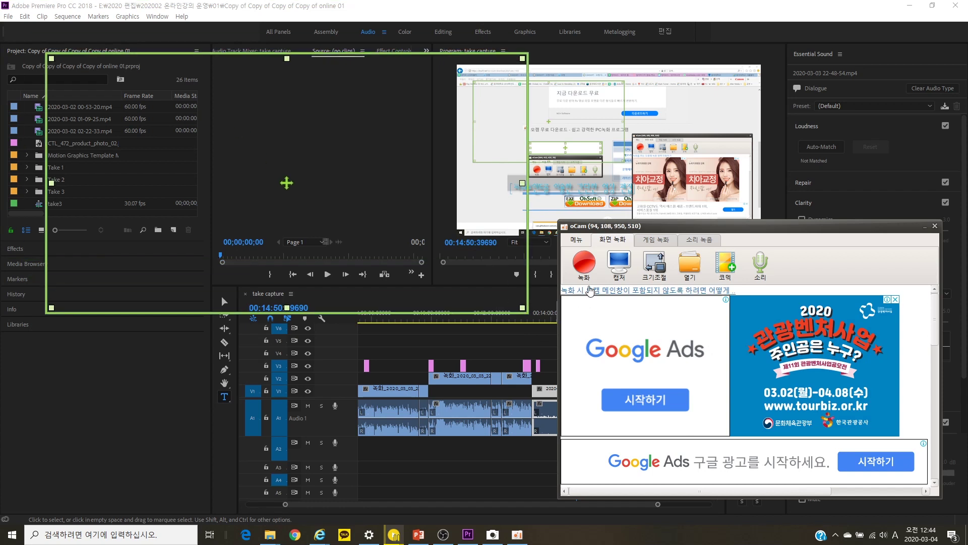
click(655, 273)
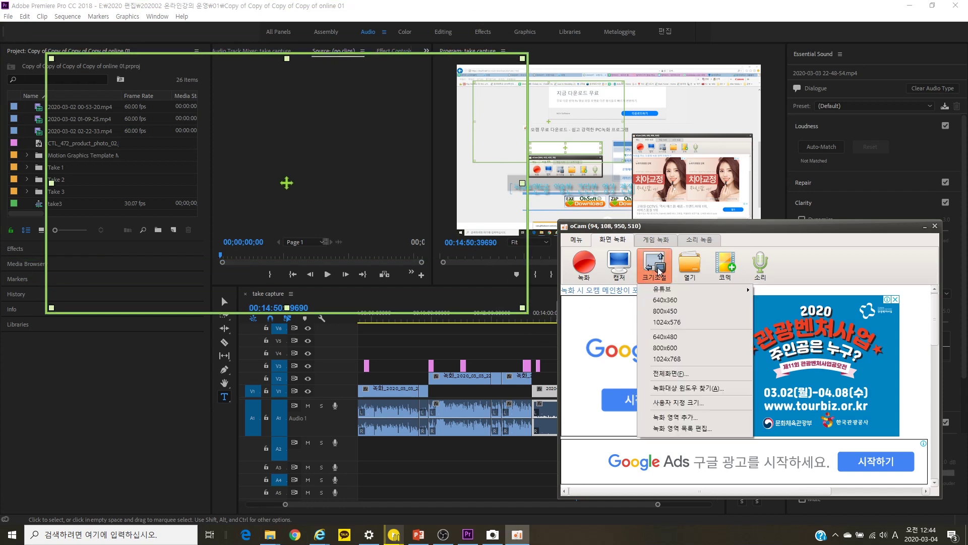
click(700, 375)
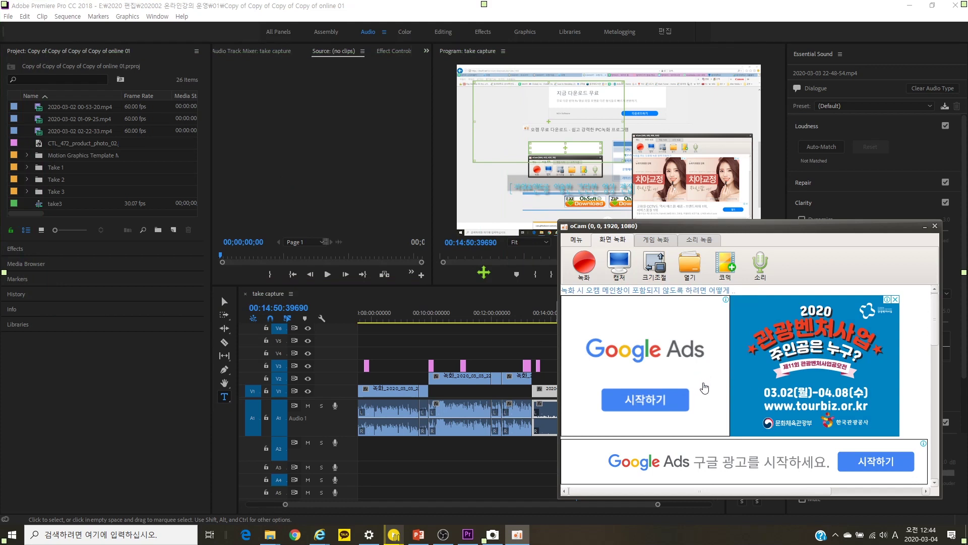
- Start a full-screen recording with oCam
click(586, 267)
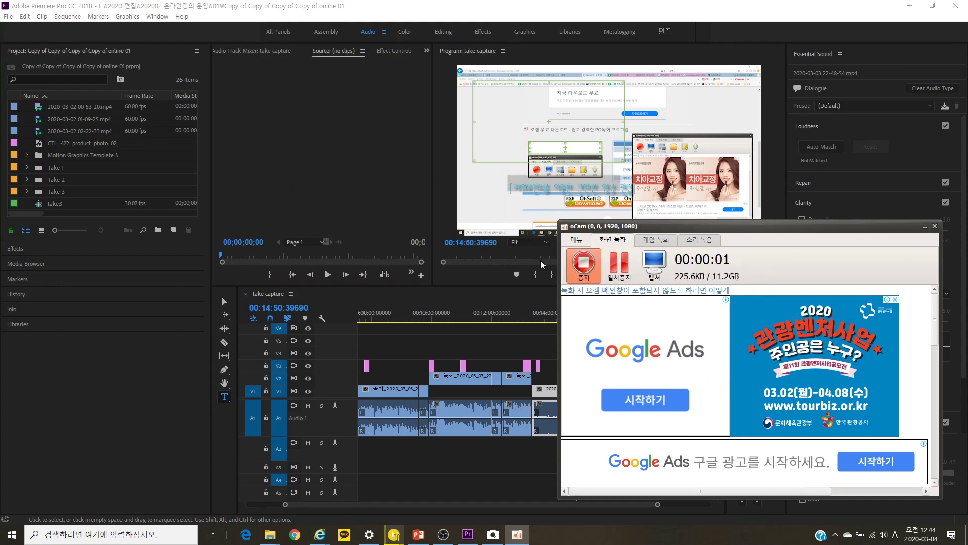
click(292, 179)
key(Hangul)
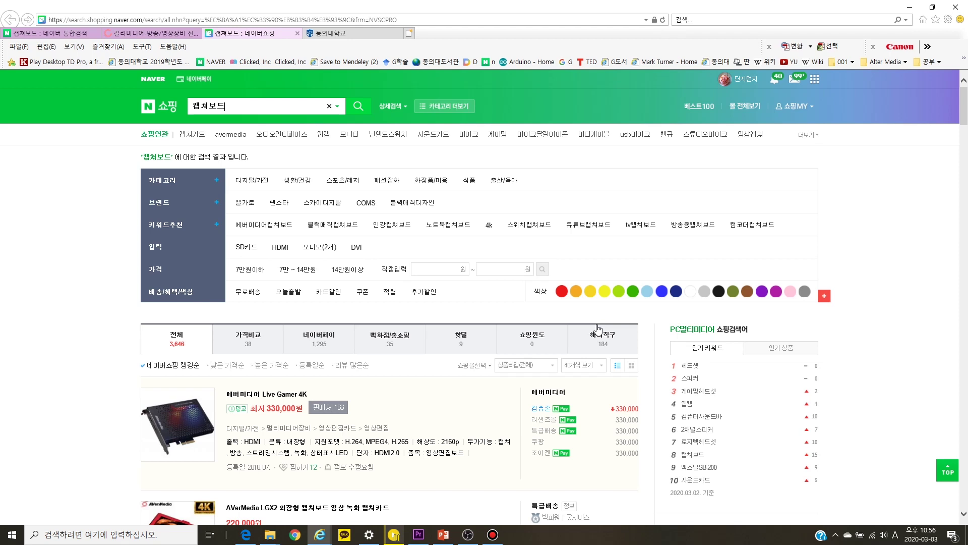
- Look through the capture boards listed for 캡쳐보드 on Naver Shopping, comparing prices, connections and resolutions
scroll(487, 346, down, 3)
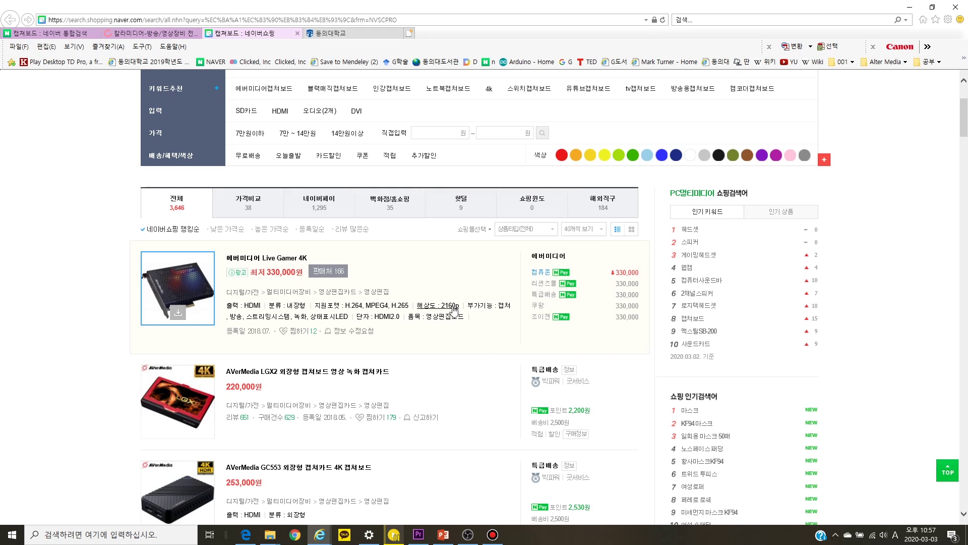
scroll(430, 403, down, 3)
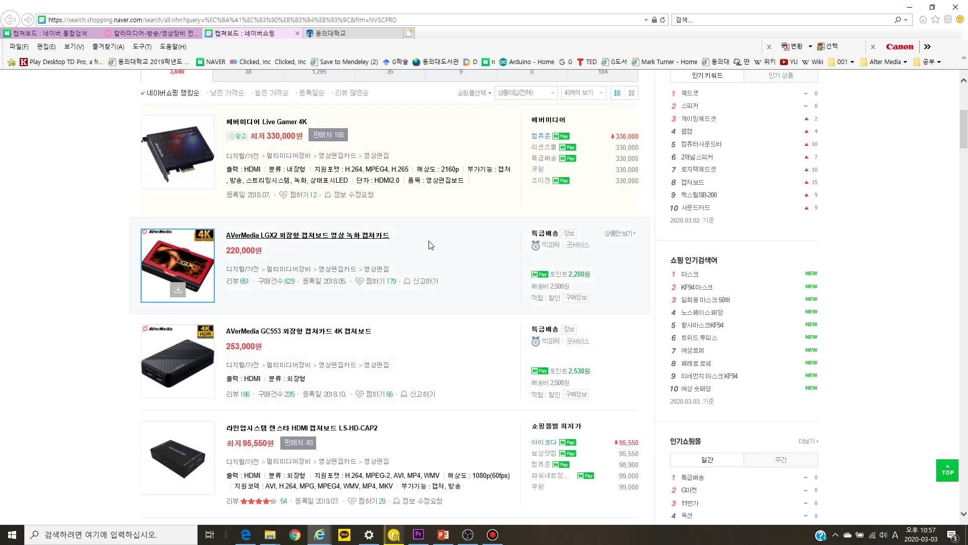
scroll(443, 395, down, 4)
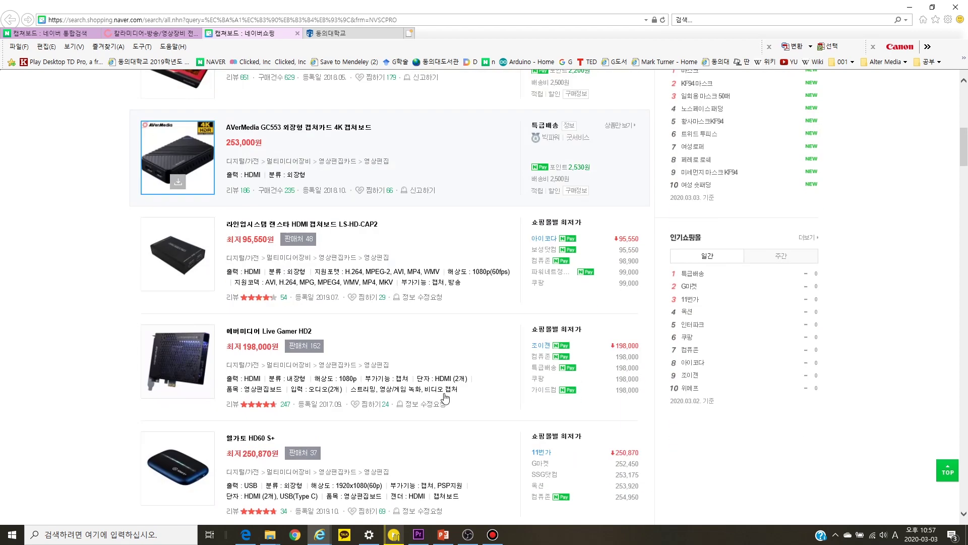
scroll(444, 398, up, 3)
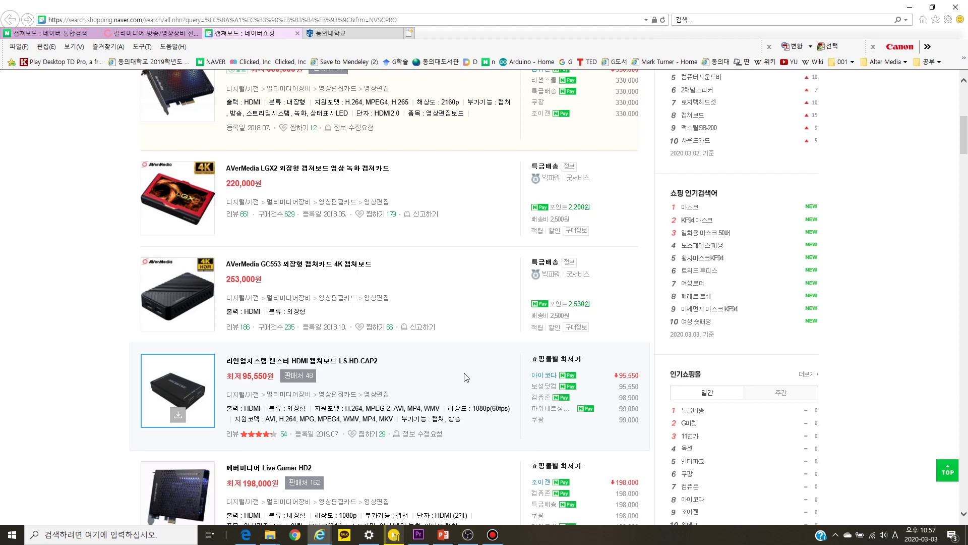
scroll(467, 376, up, 3)
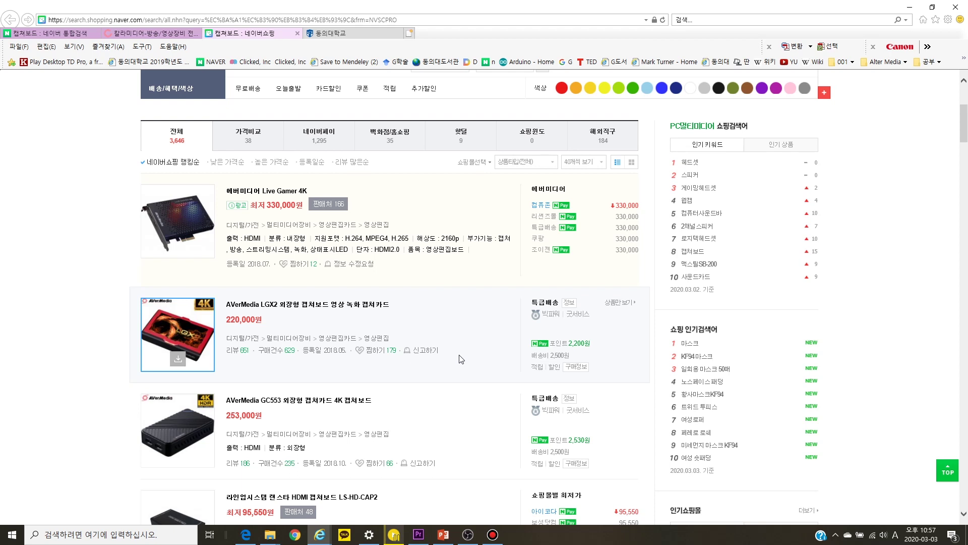
- Review the I-O DATA GV-HUVC external HDMI capture card's price and description on the 칼라미디어 shop page
click(170, 35)
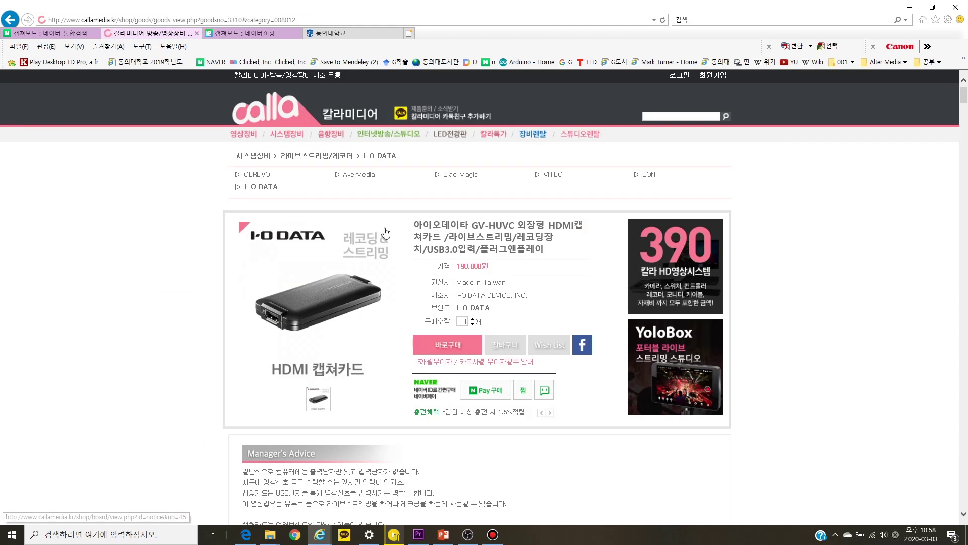
scroll(448, 361, down, 1)
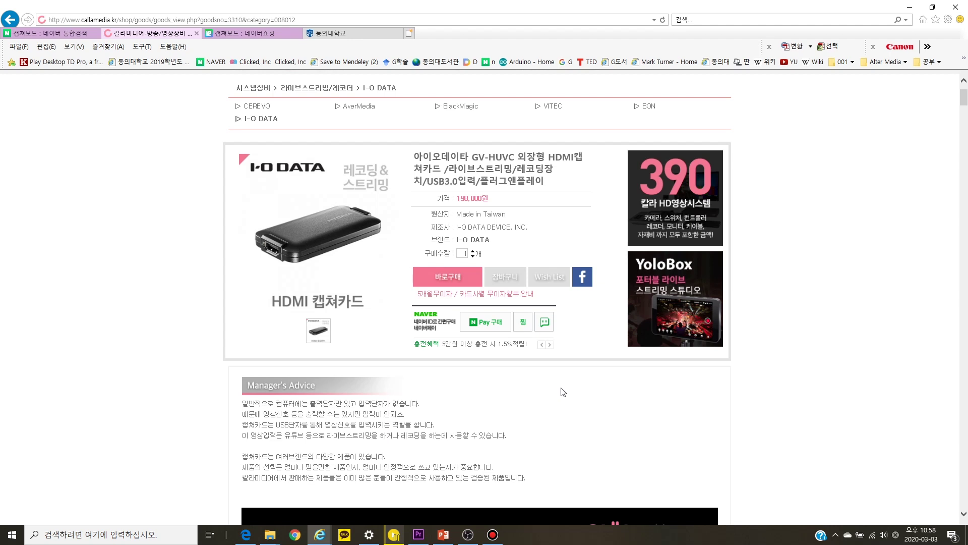
scroll(511, 308, up, 2)
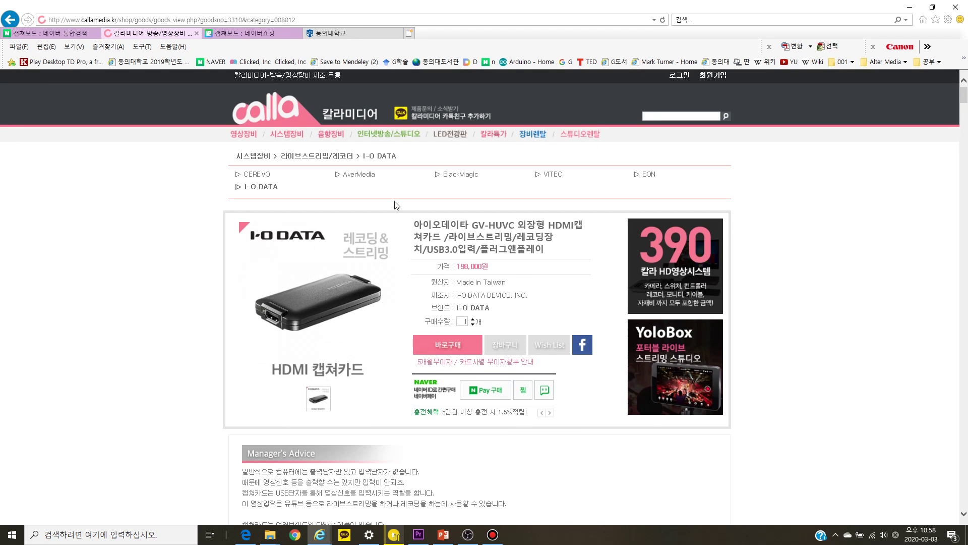
- Open the shop's 라이브스트리밍/레코더 category and look through its capture cards and recorders, comparing brands and prices
click(333, 158)
scroll(628, 358, down, 2)
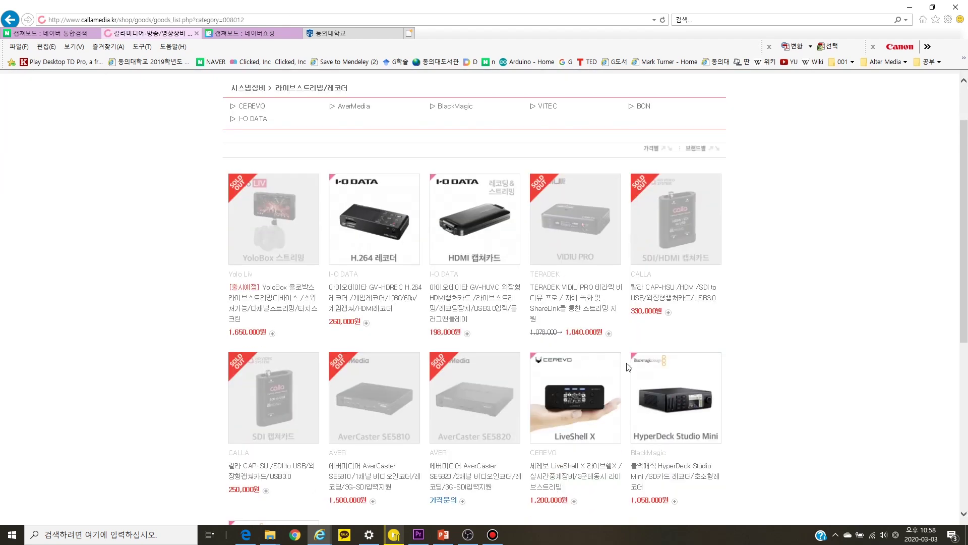
scroll(587, 421, down, 2)
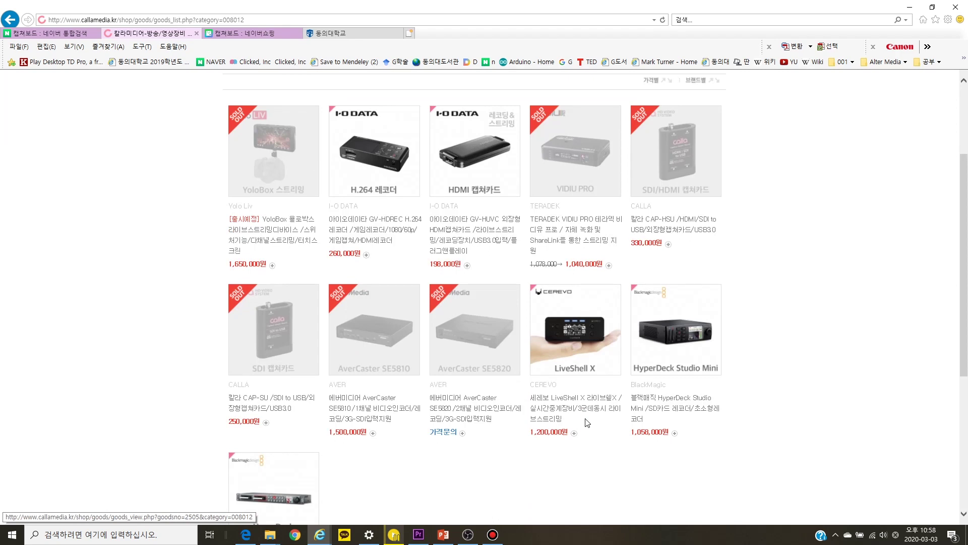
scroll(587, 421, up, 4)
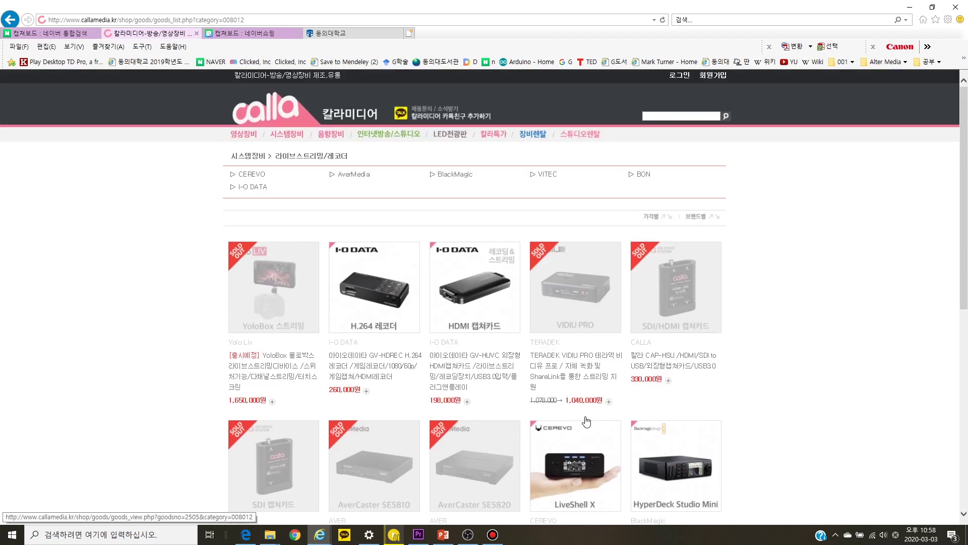